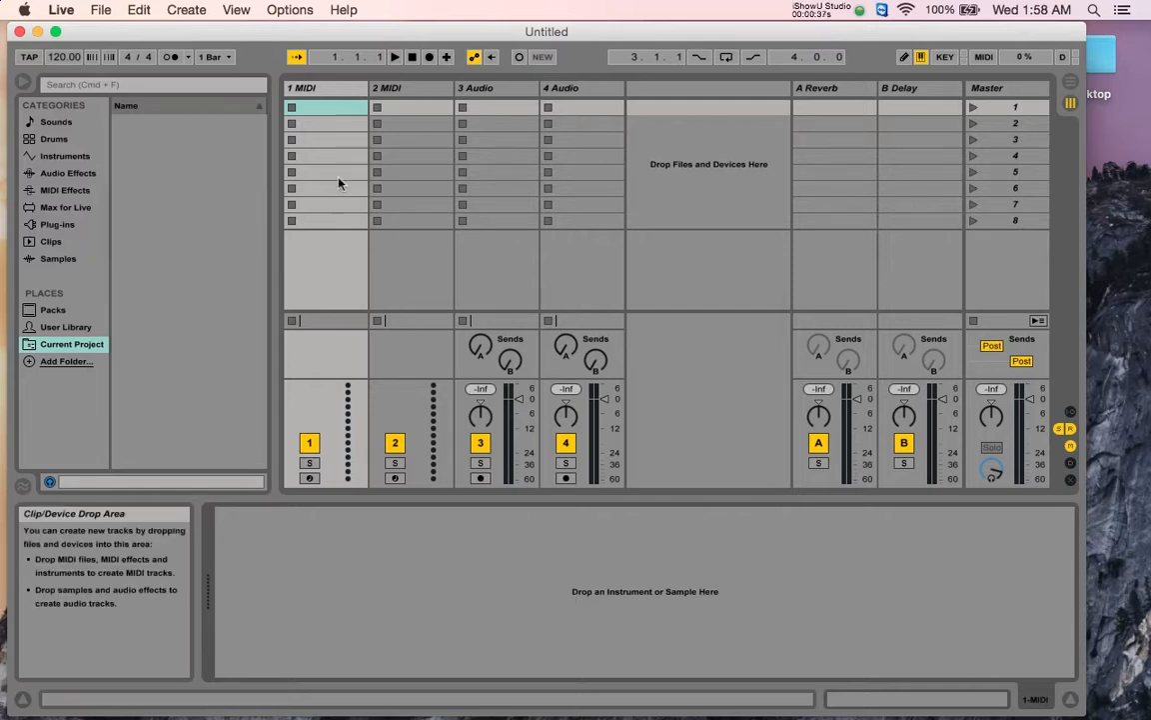
Delete the two MIDI tracks from the set, keeping only the audio tracks
left_click(335, 90)
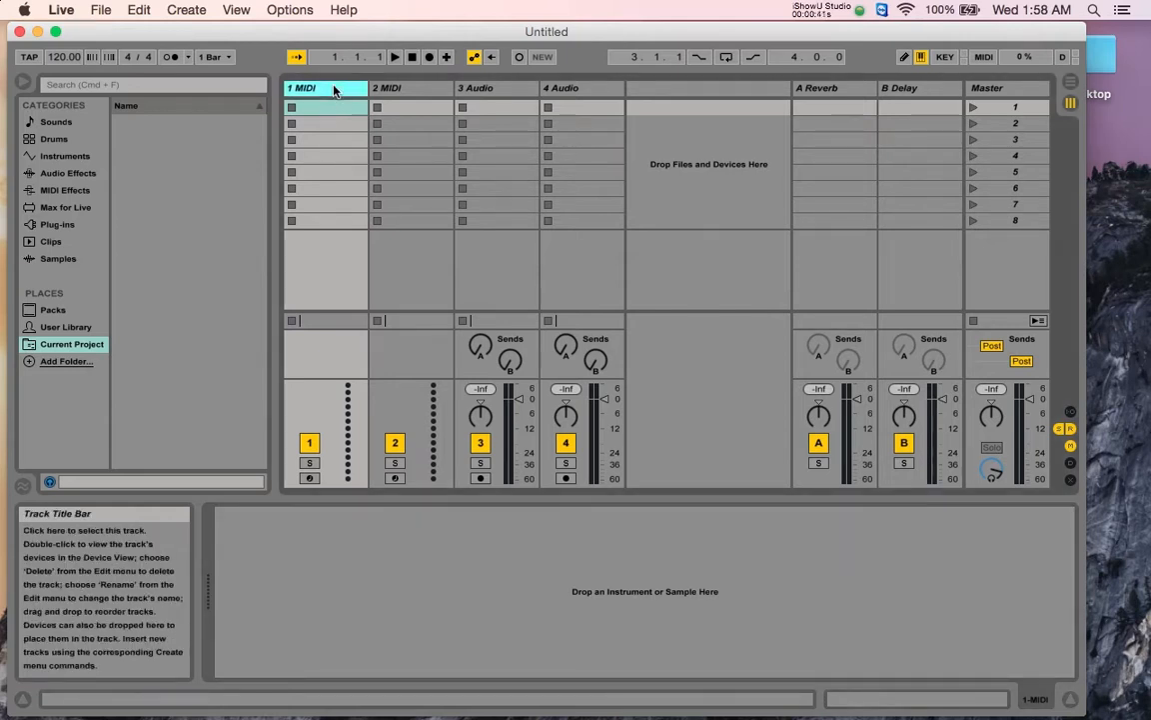
key("Delete")
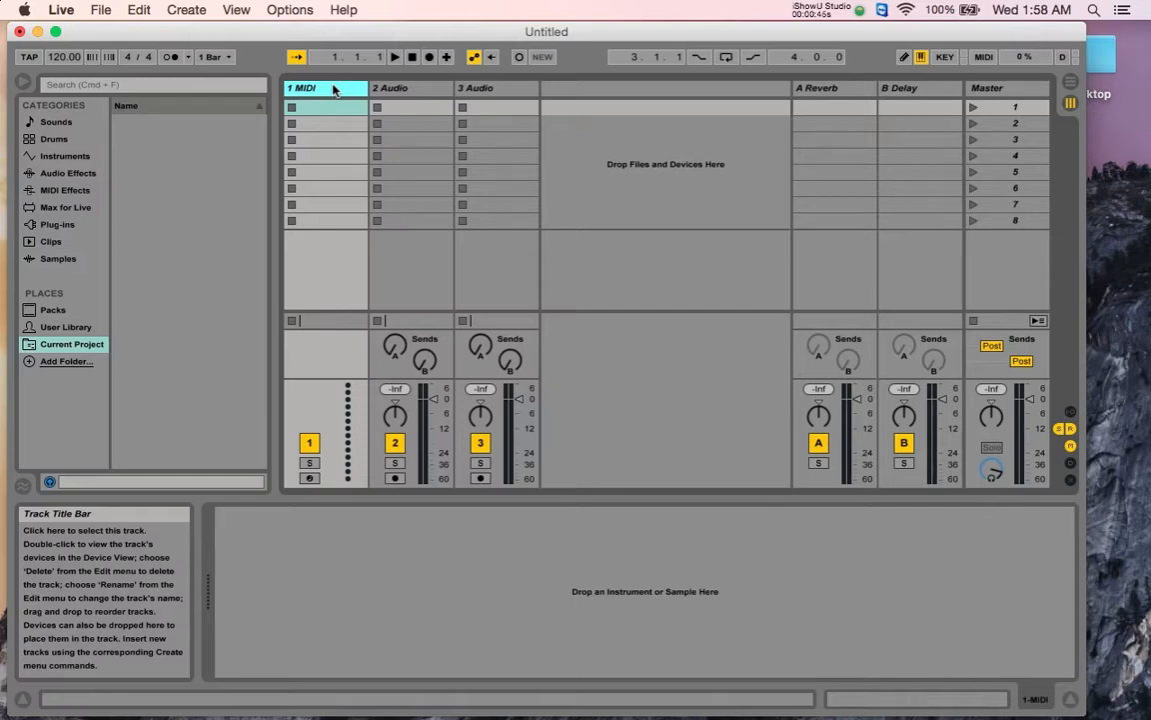
key("Delete")
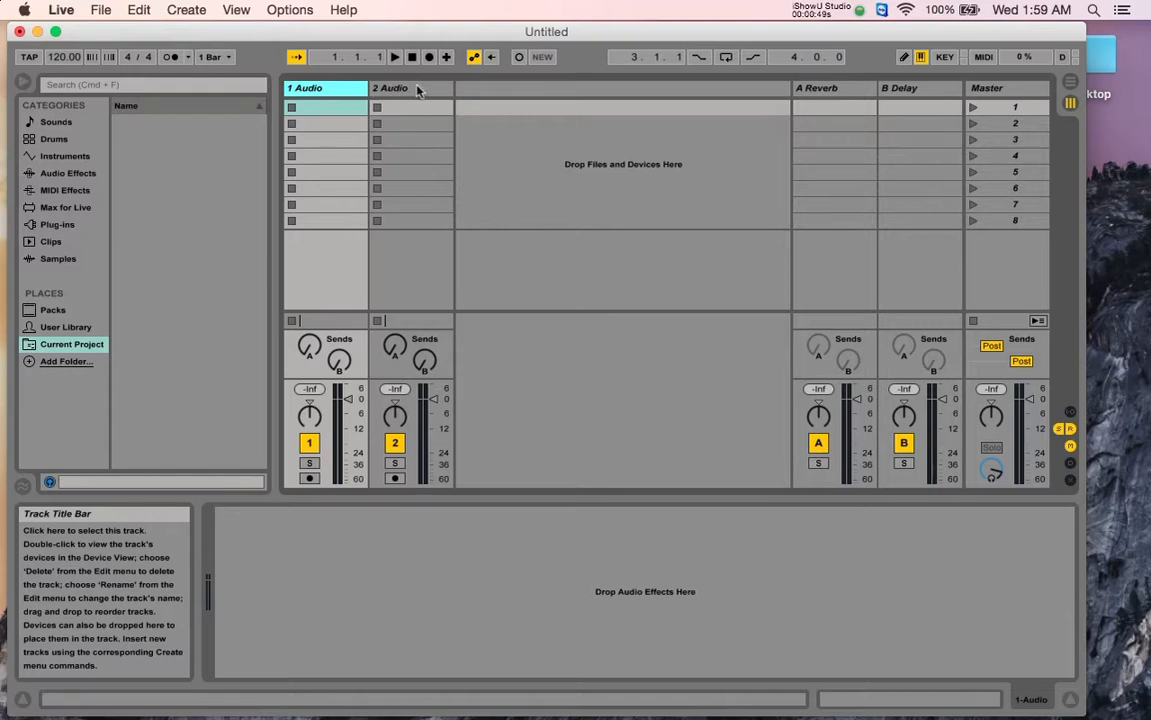
Delete the Reverb and Delay return tracks
left_click(856, 96)
key("Delete")
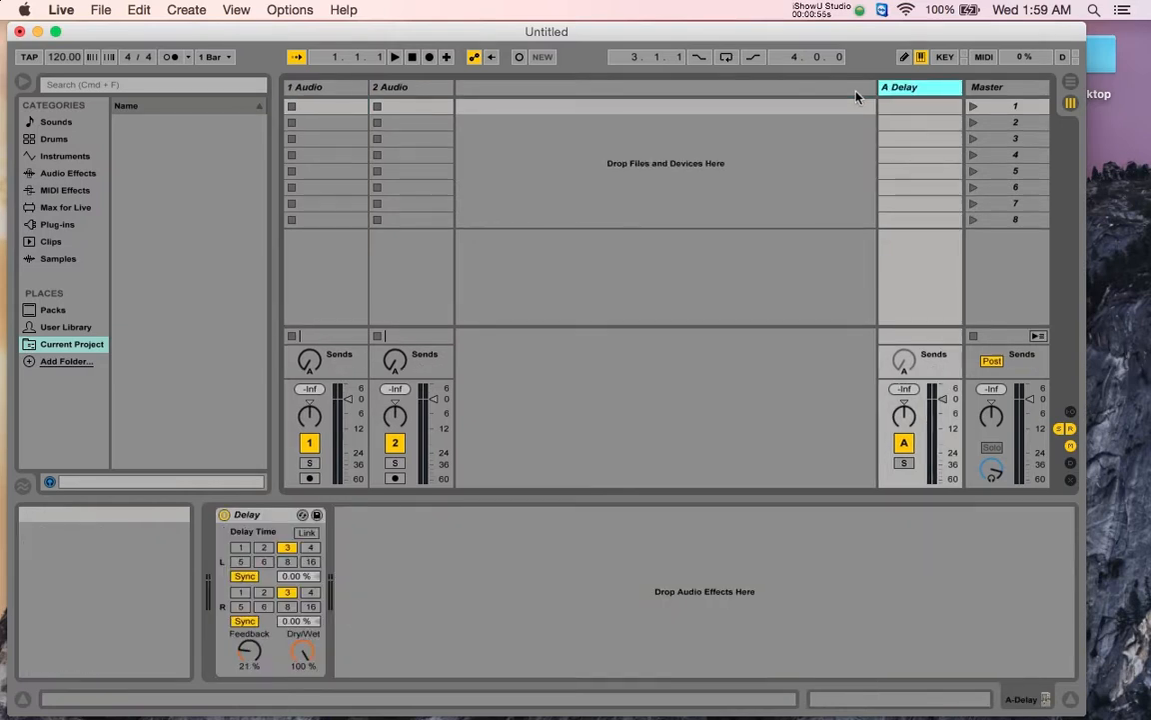
key("Delete")
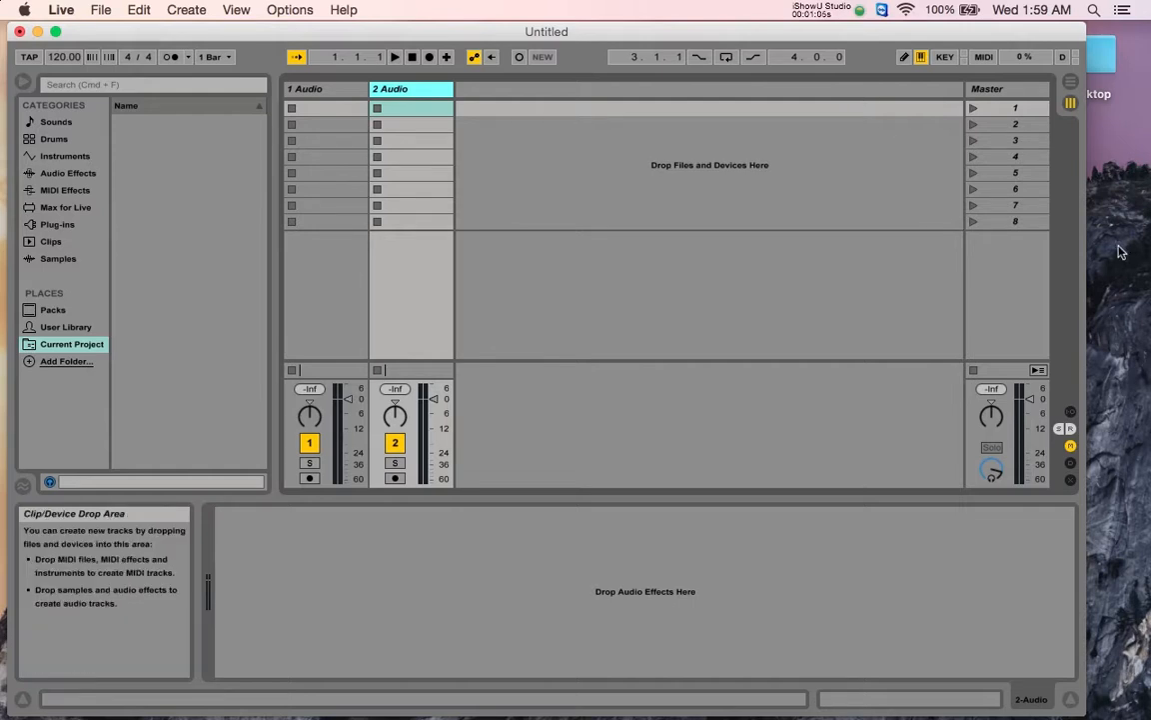
Show the track input/output routing section and set Audio From to No Input on both audio tracks
left_click(1070, 418)
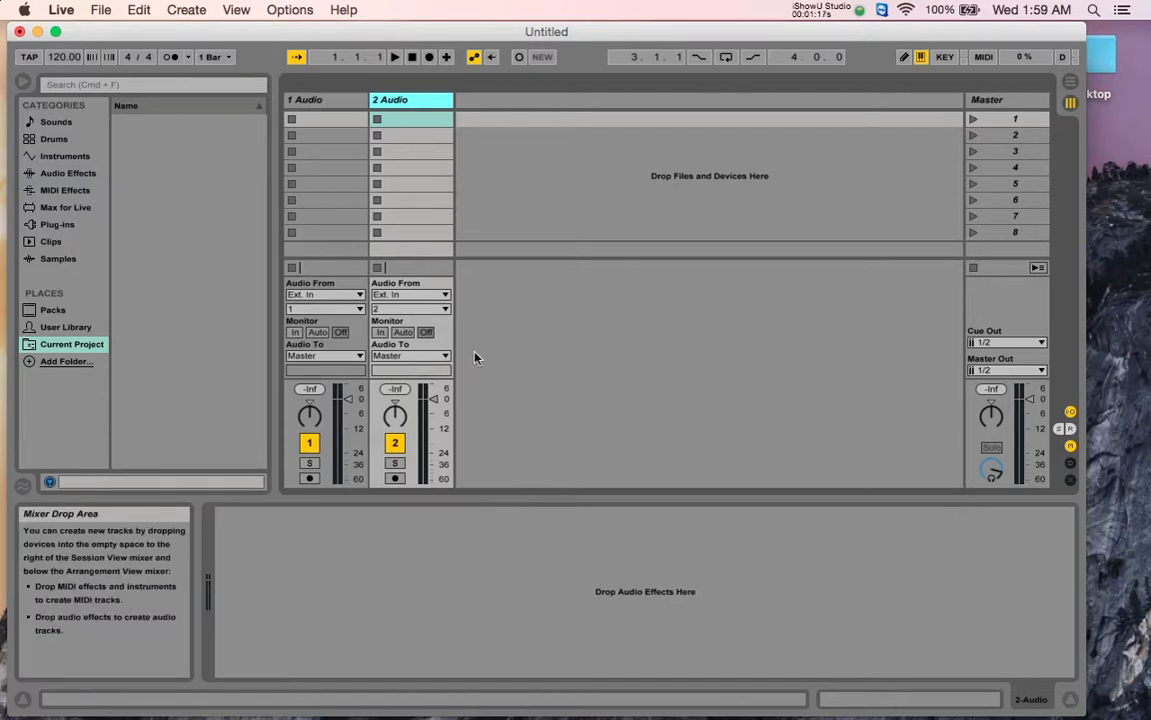
left_click(333, 296)
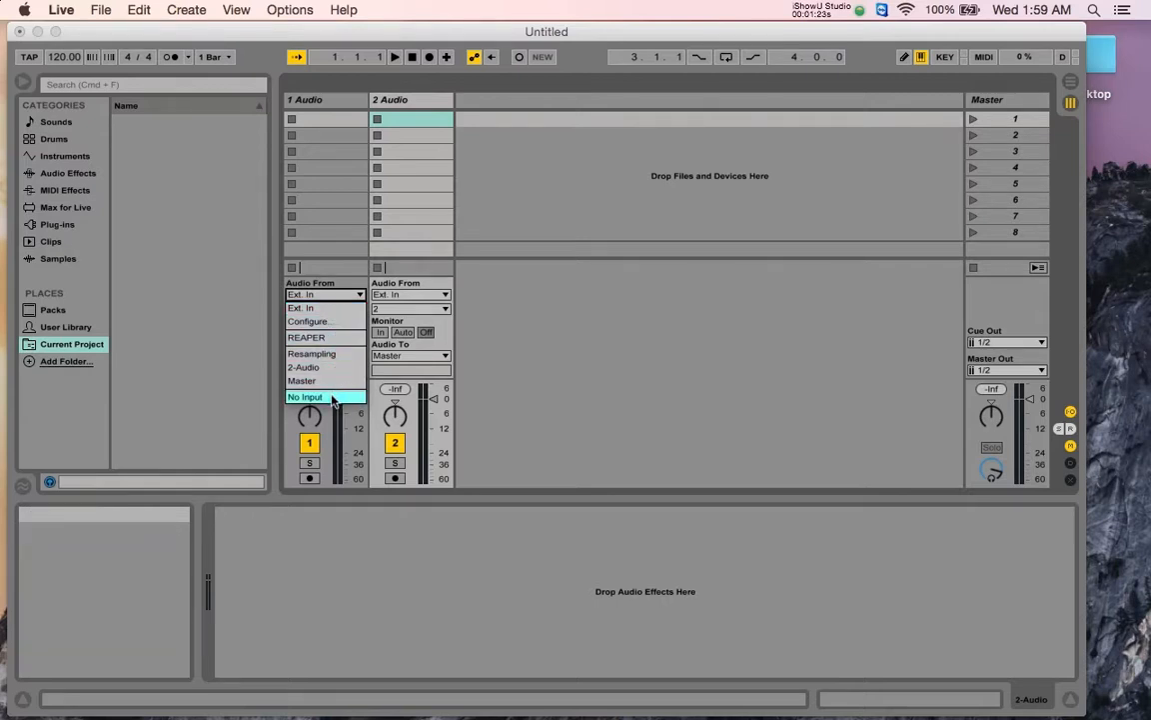
left_click(334, 397)
left_click(401, 295)
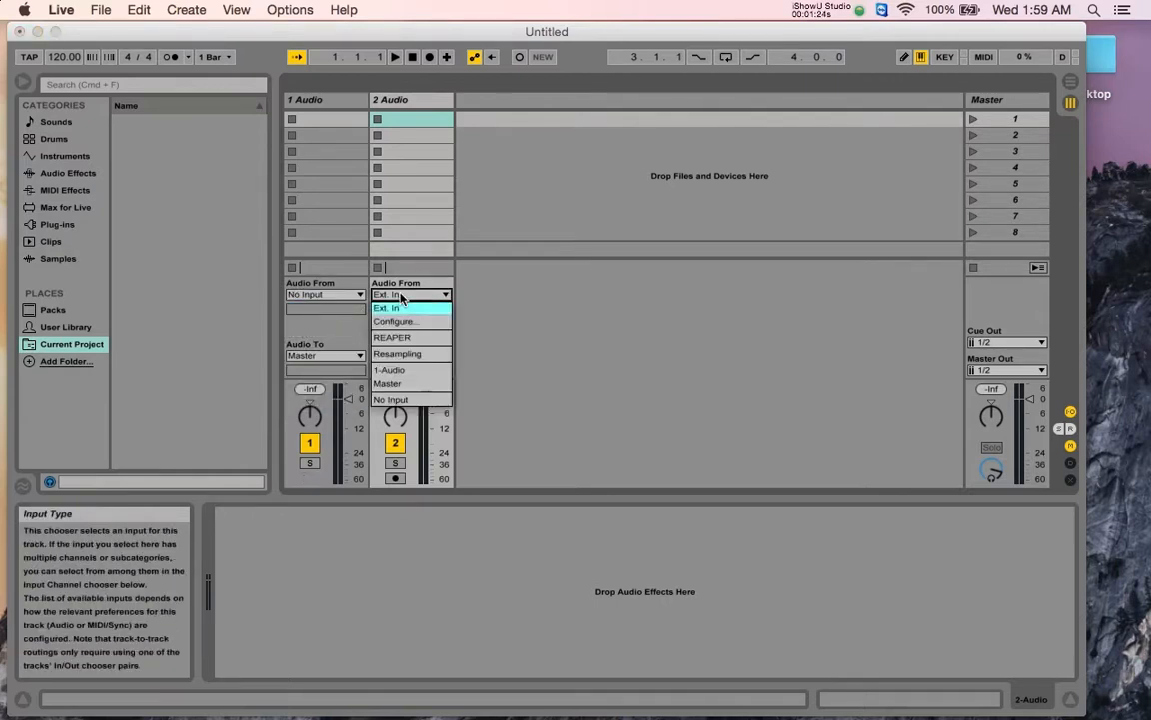
left_click(397, 398)
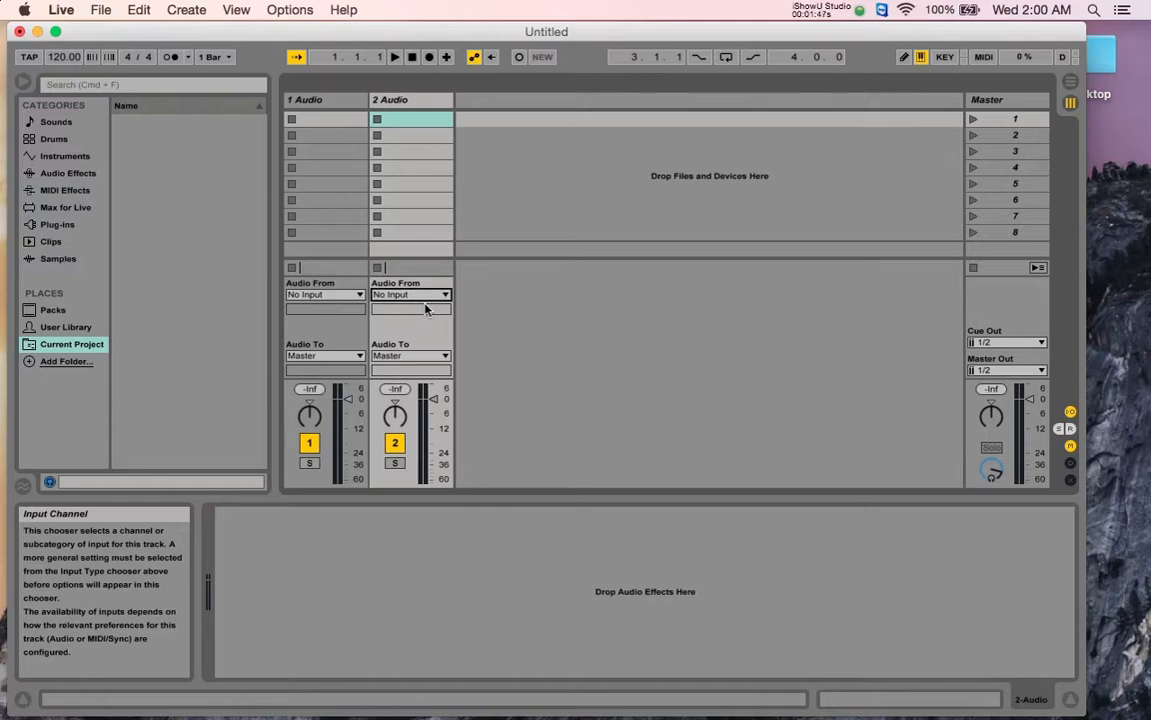
Rename the first audio track as CLICK
left_click(327, 104)
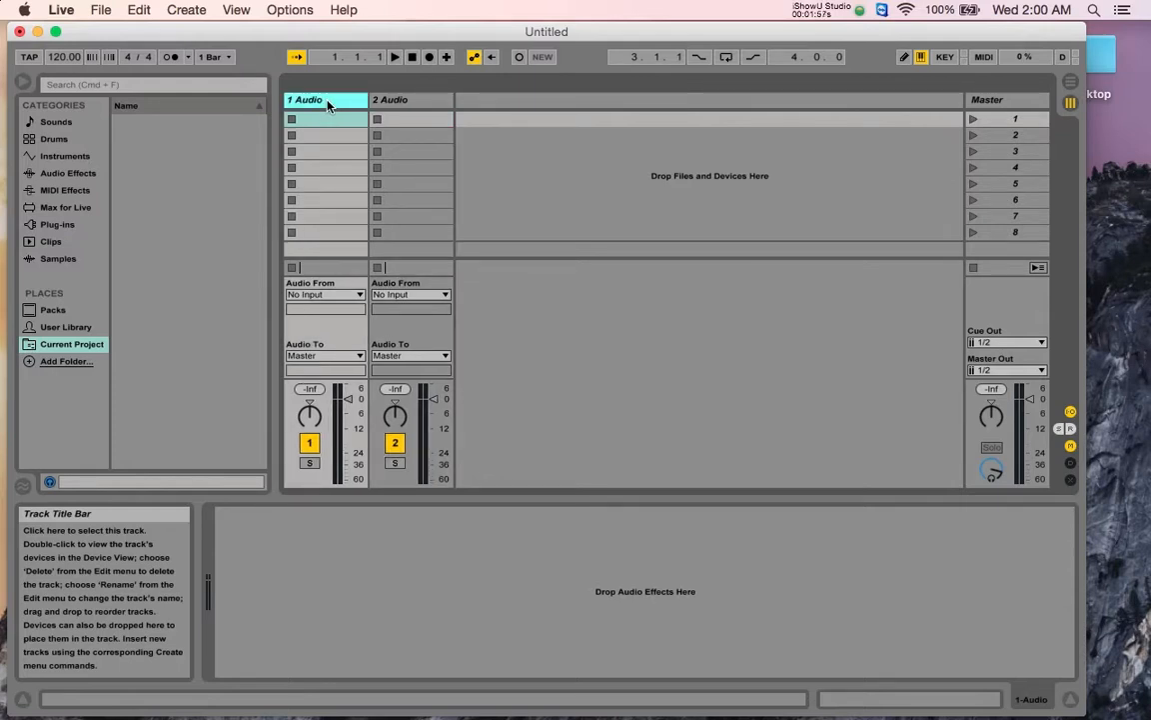
right_click(328, 104)
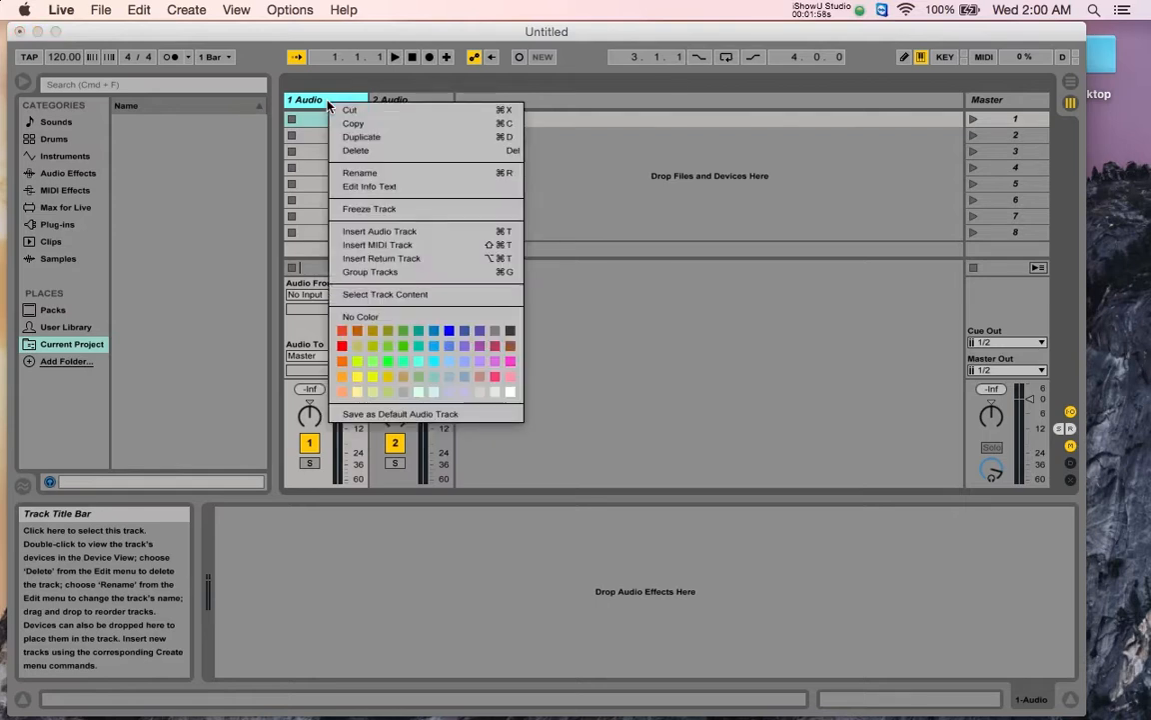
left_click(377, 172)
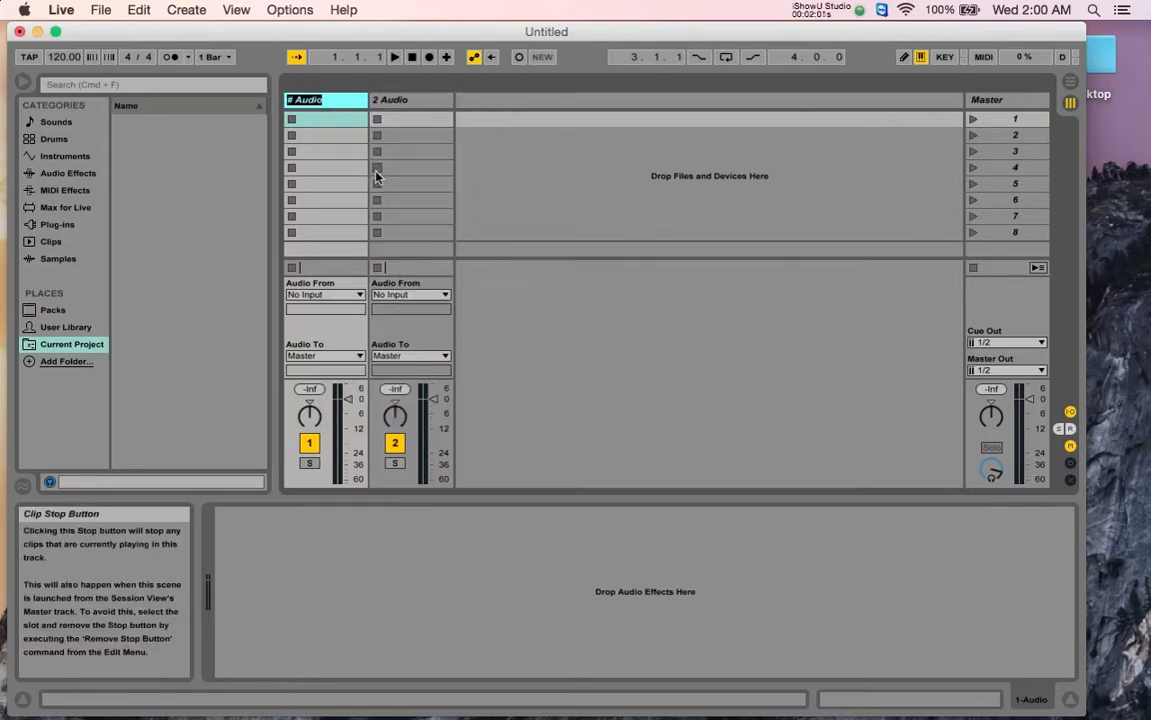
type("CLICK")
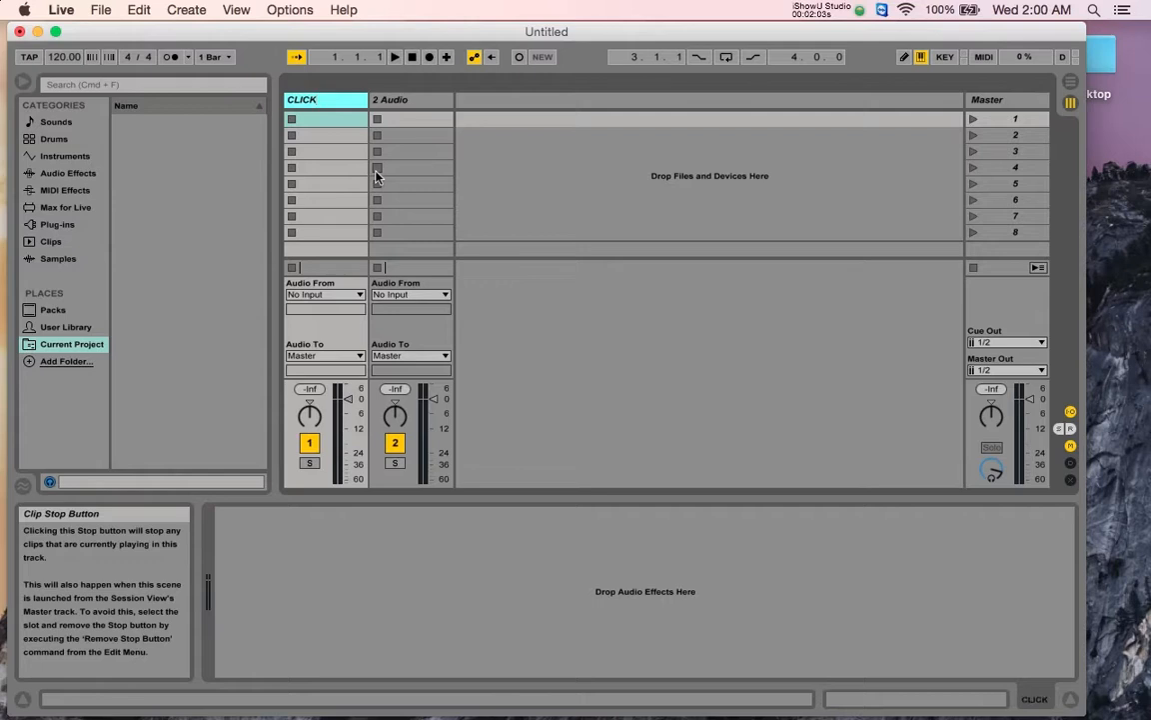
key("Return")
Rename the second audio track as TRACK
right_click(413, 104)
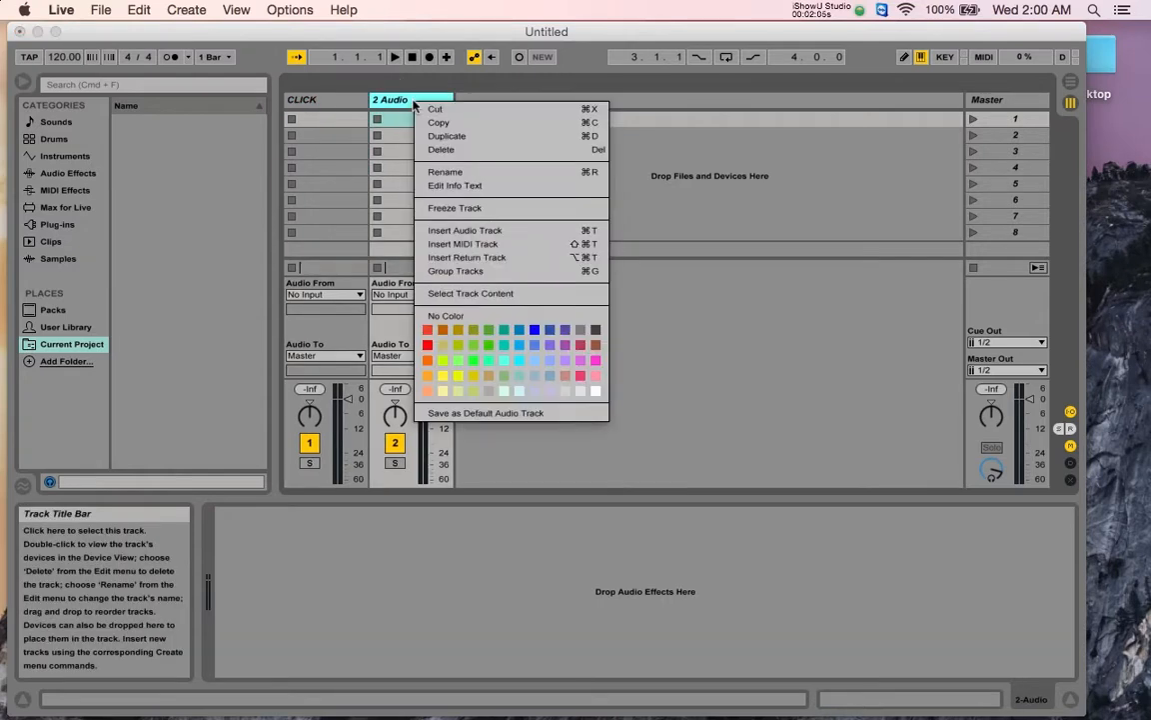
left_click(478, 173)
type("TRACK")
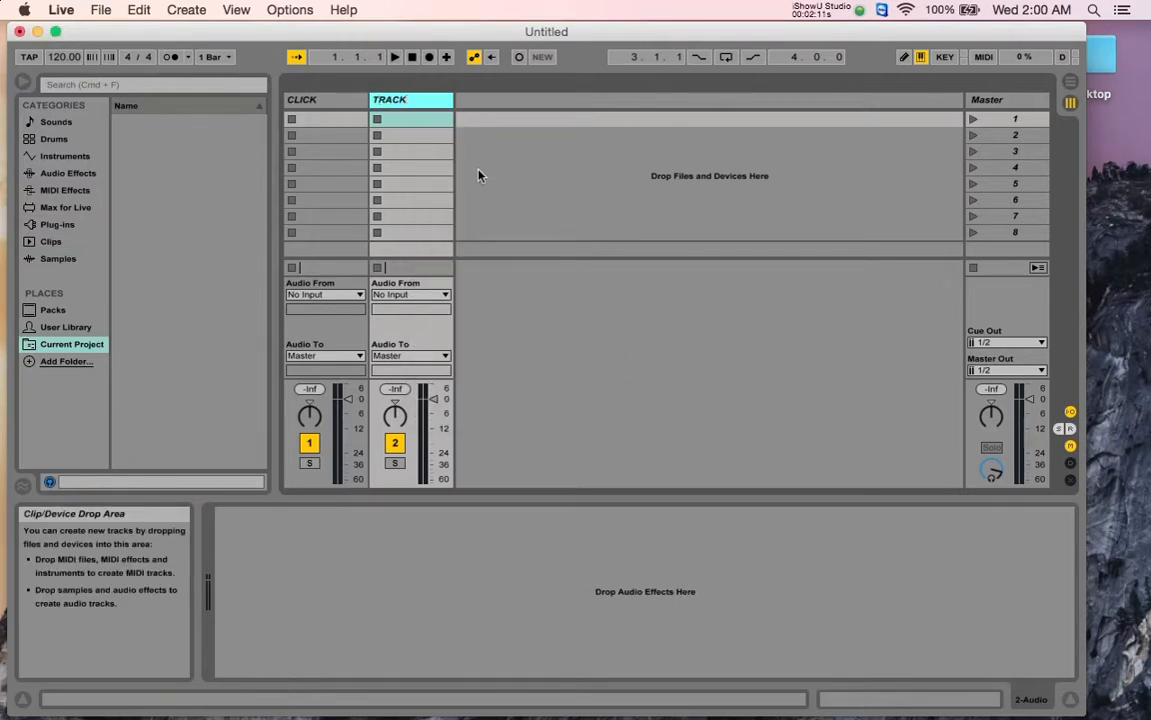
key("Return")
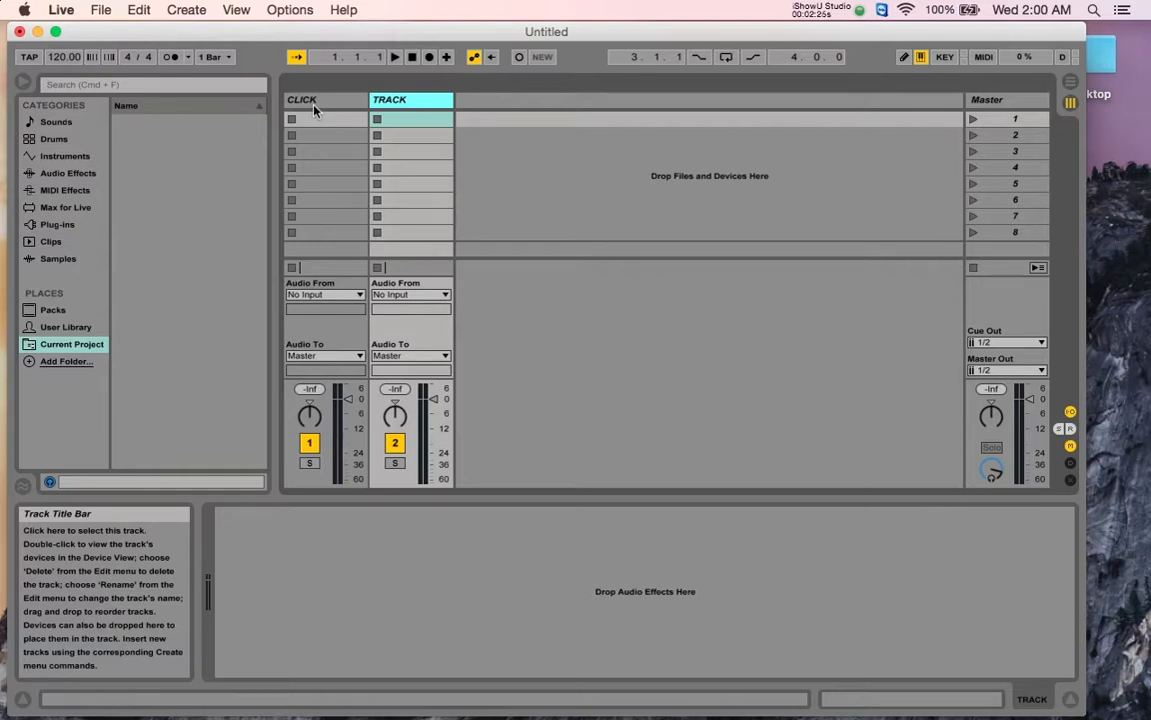
Route the CLICK track's output to Ext. Out on mono channel 3
left_click(351, 358)
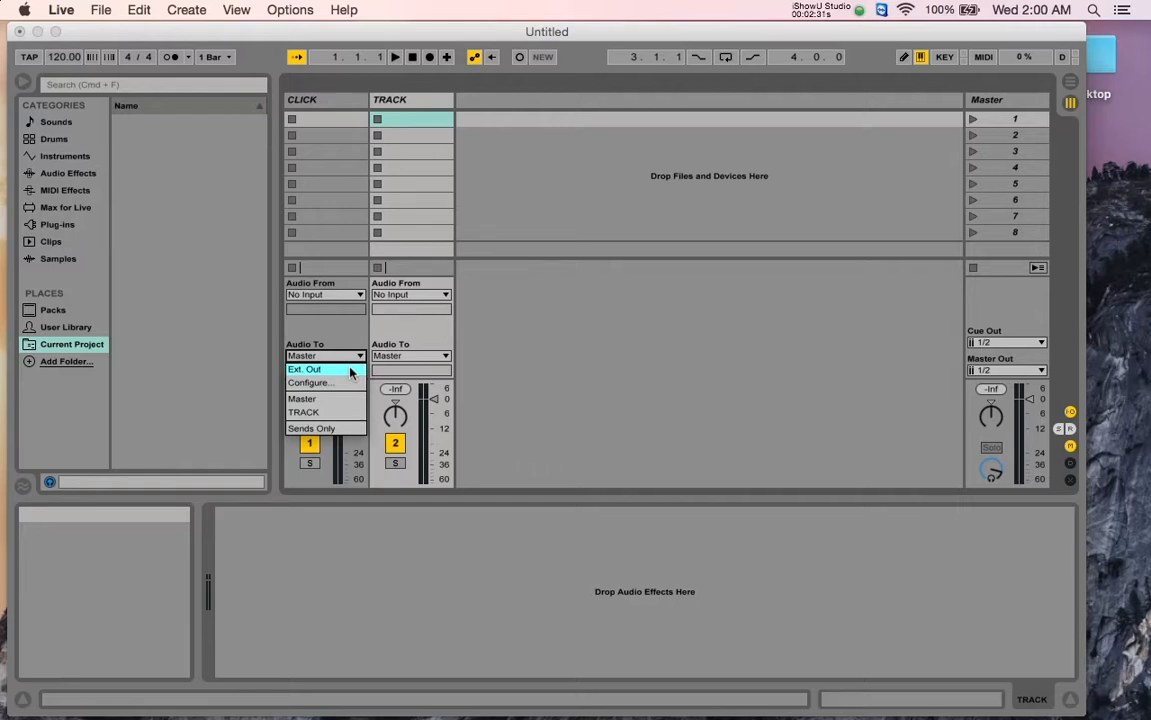
left_click(351, 369)
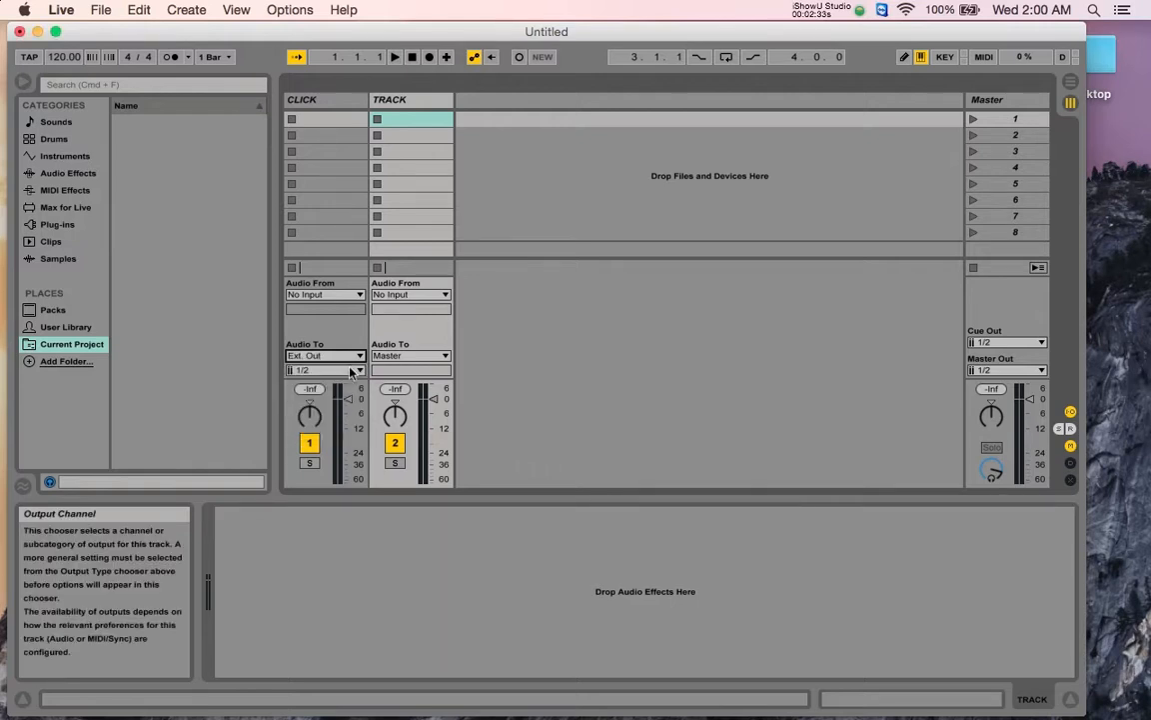
left_click(352, 371)
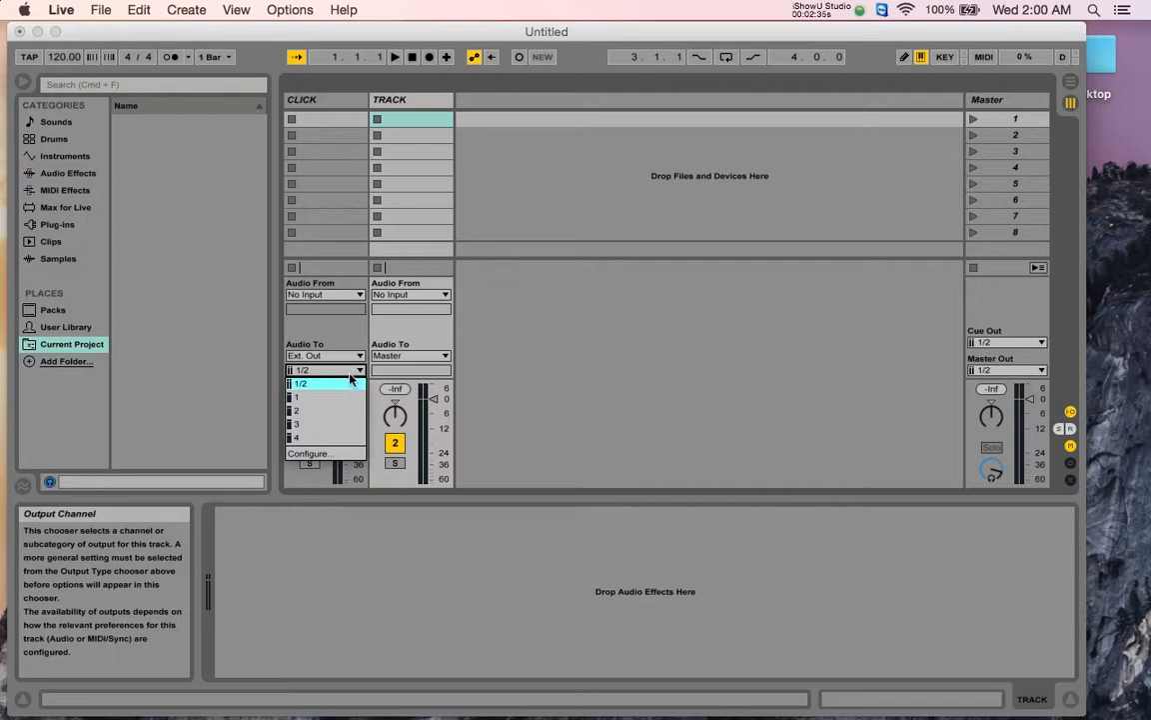
left_click(346, 431)
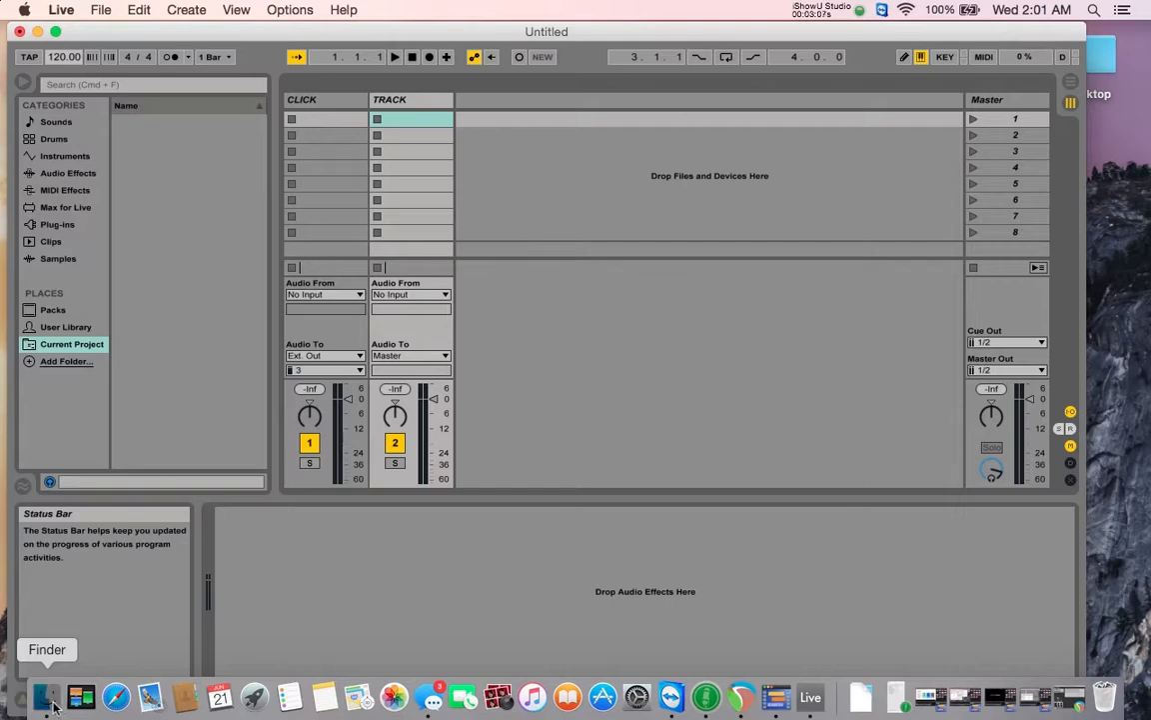
From Finder's Music > Ableton Tracks > JK COUNTOFF+CLICK folder, load JK COUNTOFF+CLICK 120BPM.wav into the CLICK track's first clip slot
left_click(53, 706)
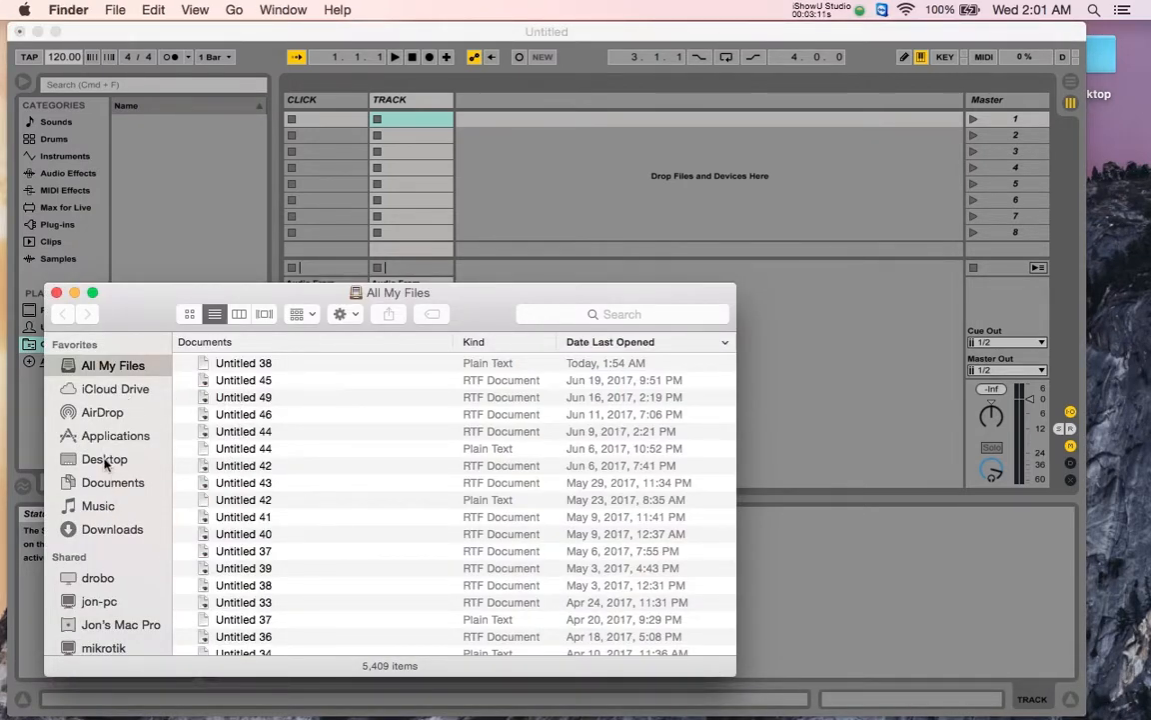
left_click(98, 505)
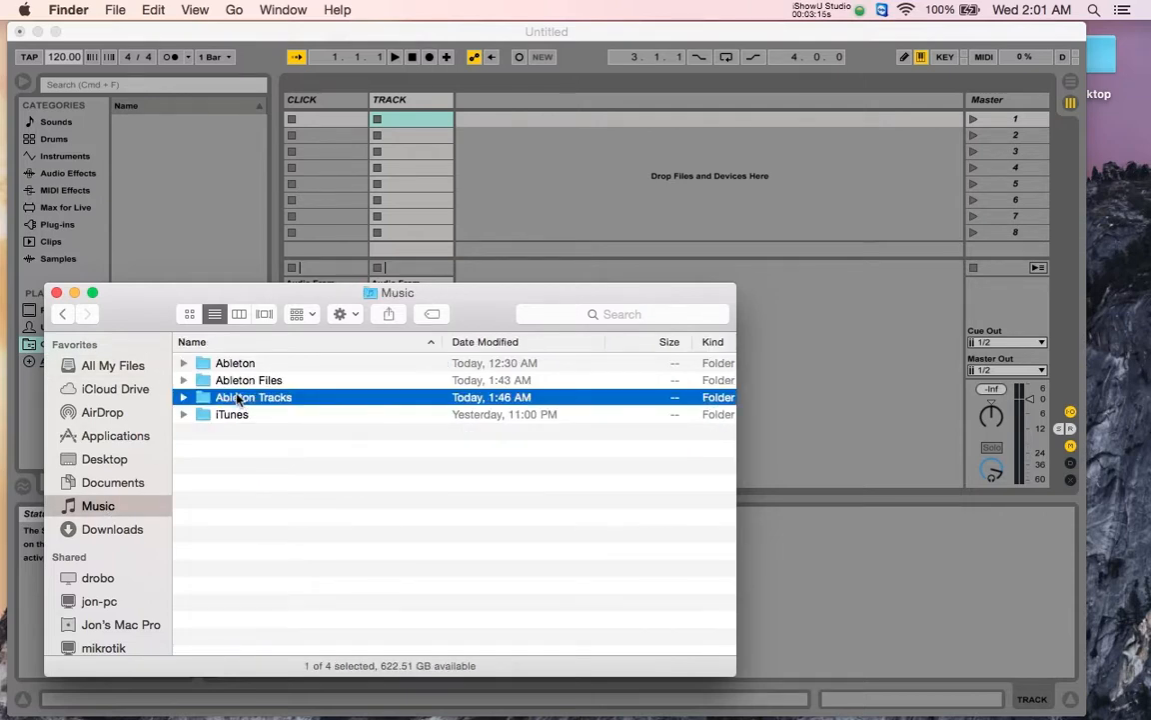
double_click(239, 398)
double_click(237, 365)
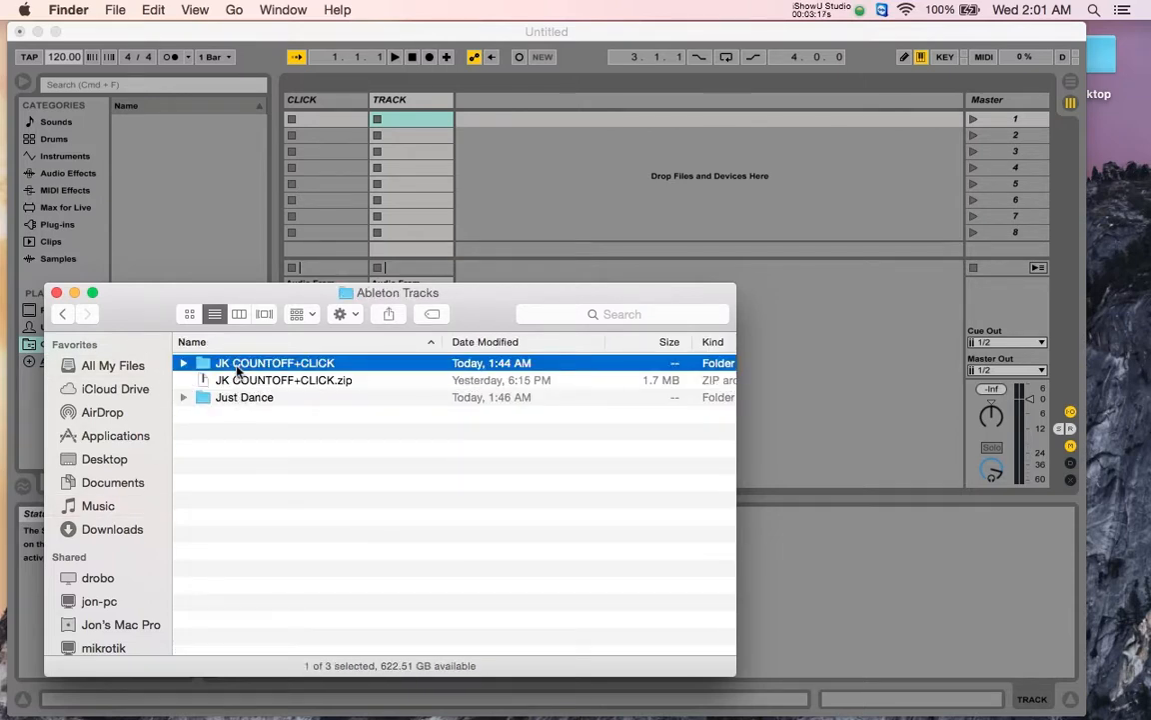
left_click(268, 415)
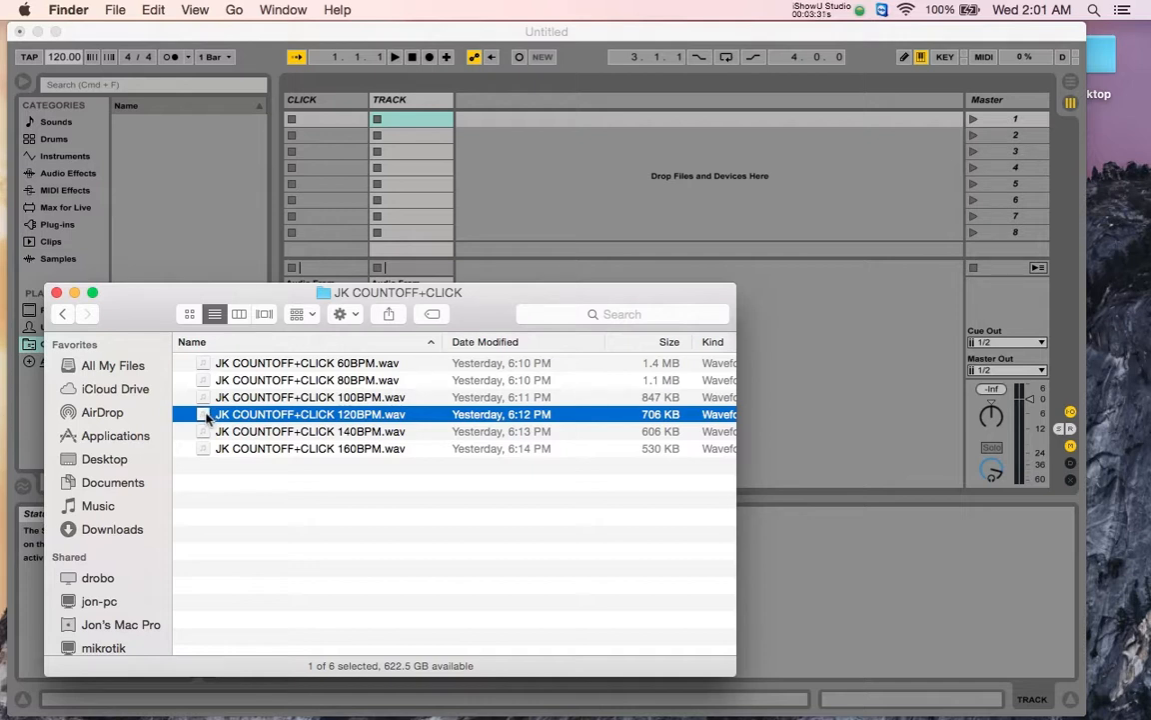
left_click_drag(207, 419, 313, 125)
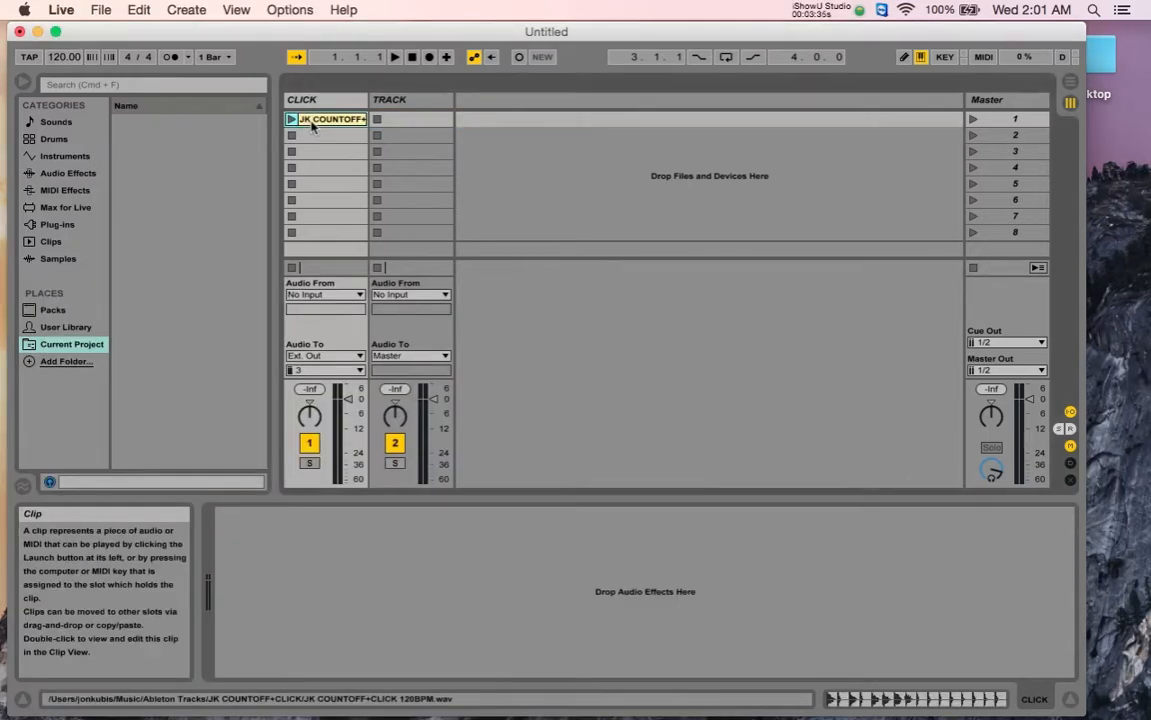
Show the count-off clip's sample waveform, play the clip to audition it, and stop playback
left_click(313, 125)
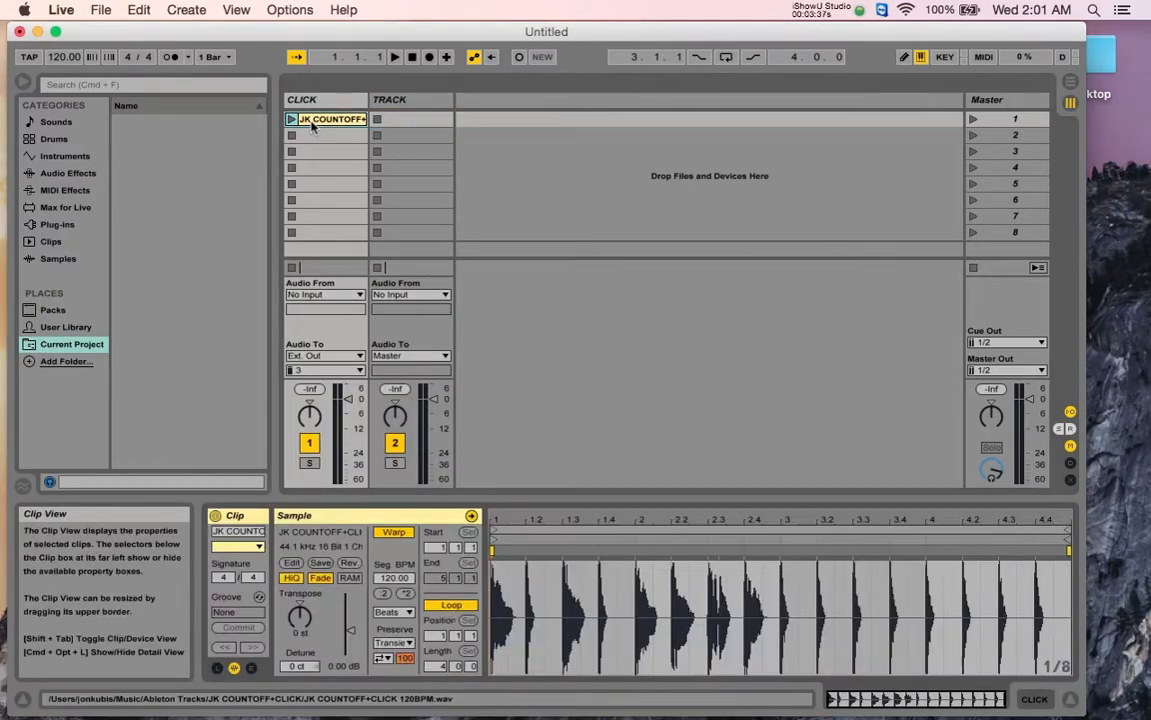
left_click(797, 519)
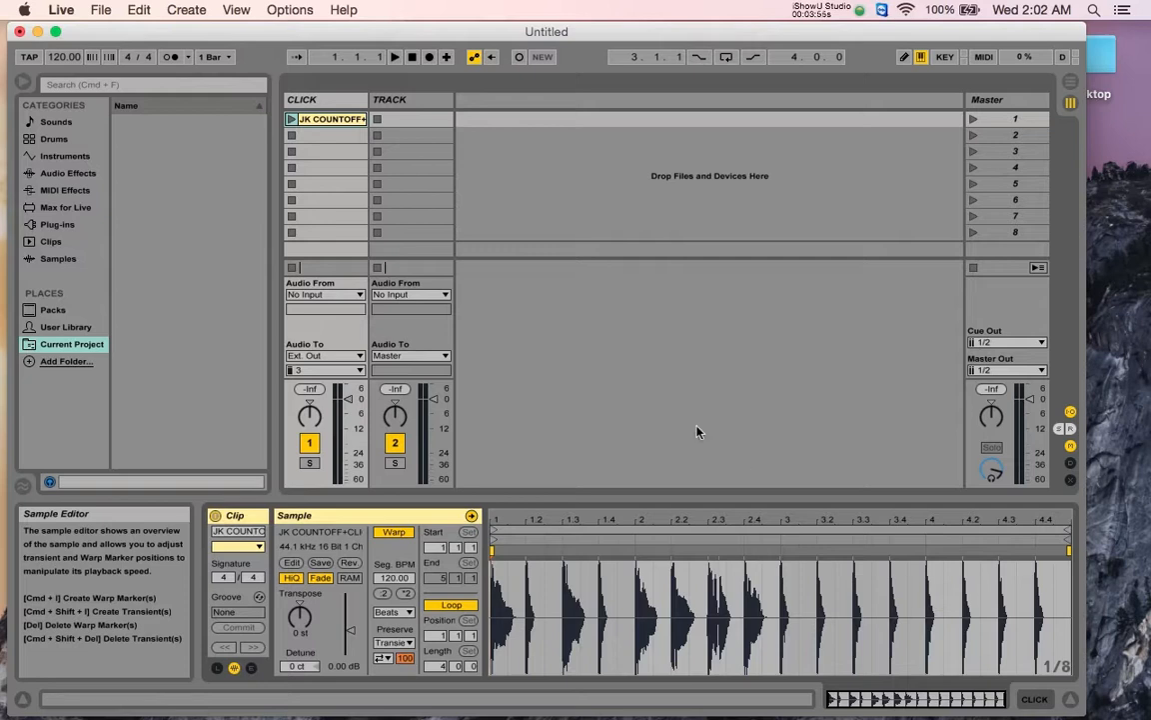
left_click(291, 120)
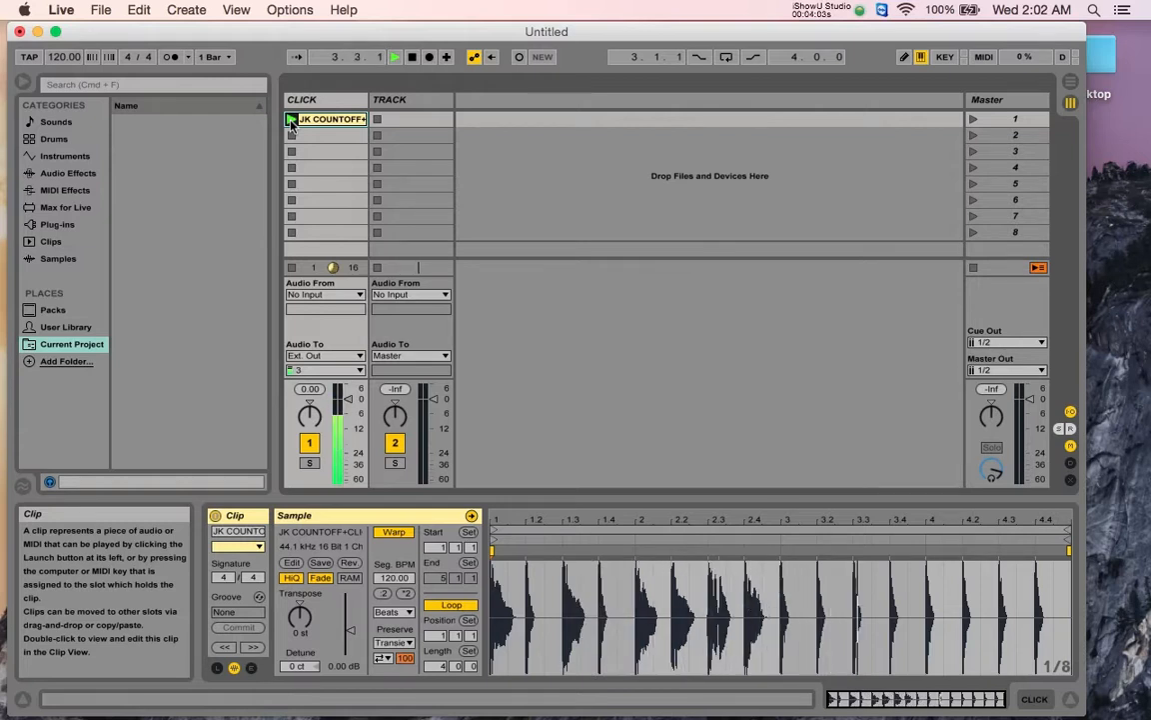
left_click(413, 58)
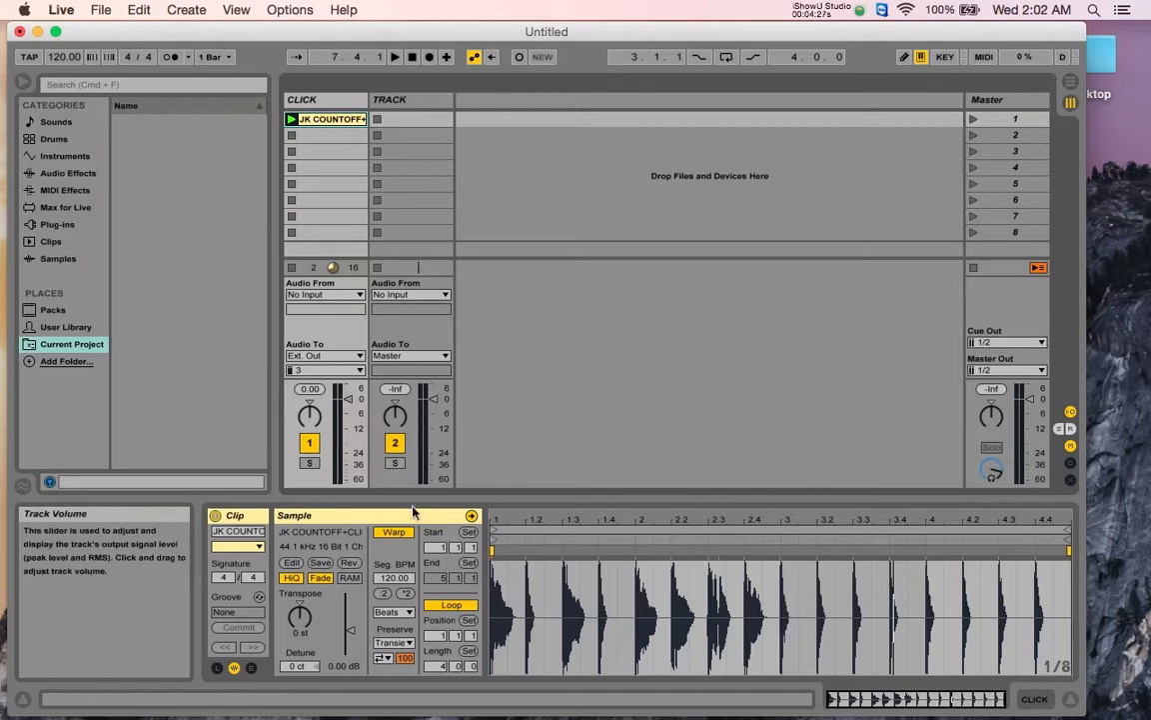
Set the count-off clip's Beats warp Preserve option to 1/4
left_click(409, 645)
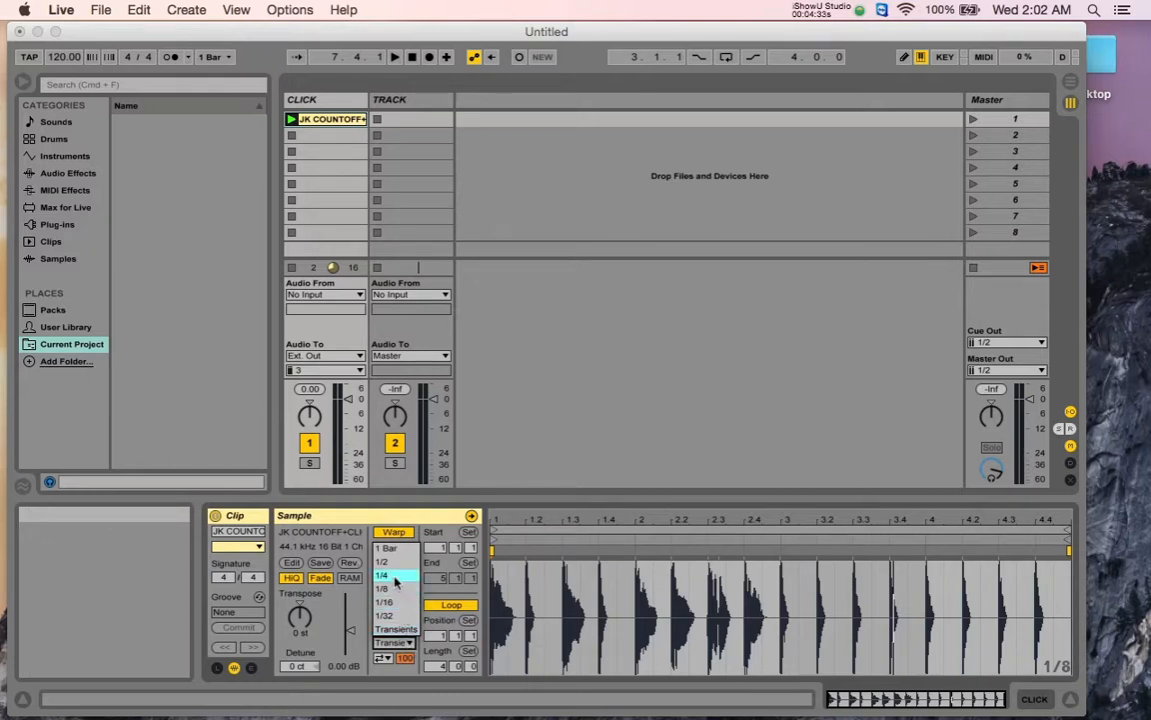
left_click(396, 578)
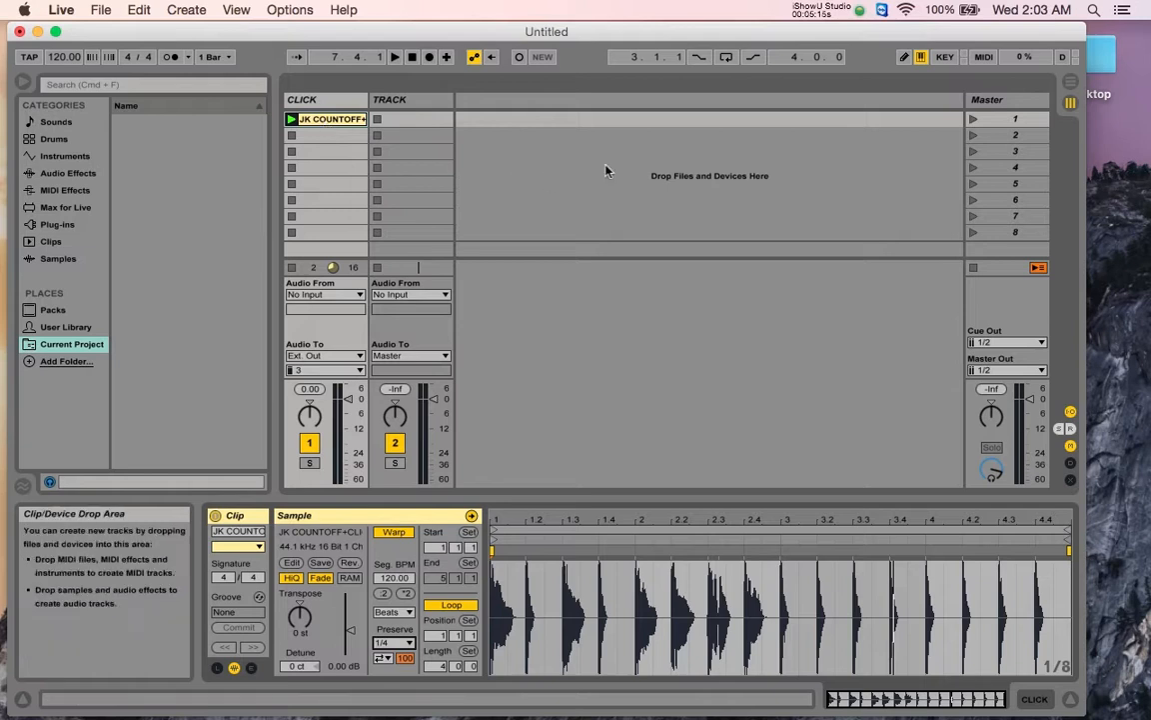
Delete the empty scenes 2 through 8, leaving only scene 1
left_click(1010, 139)
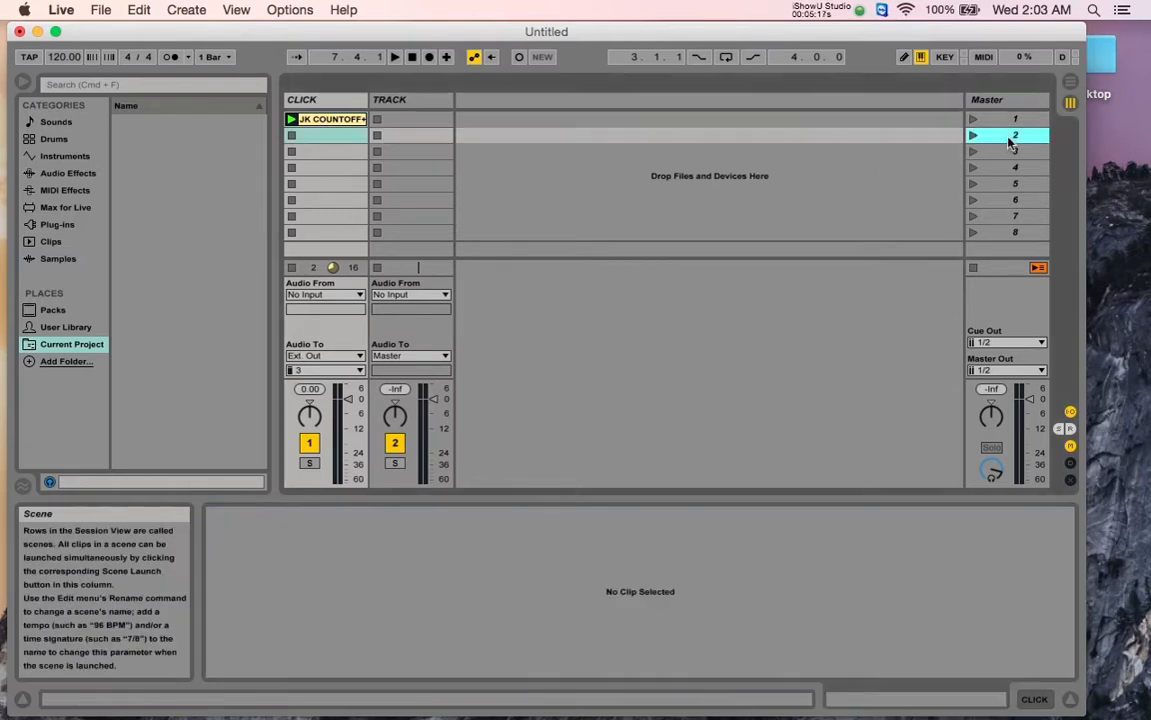
left_click(1013, 236, "shift")
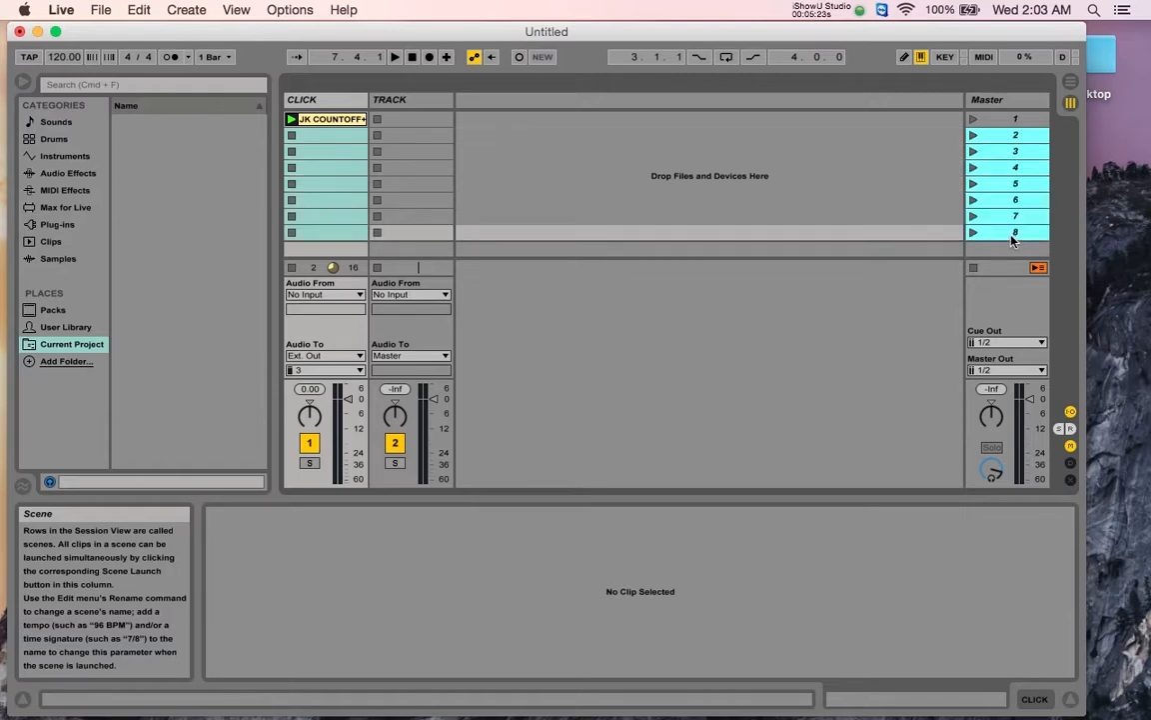
key("Delete")
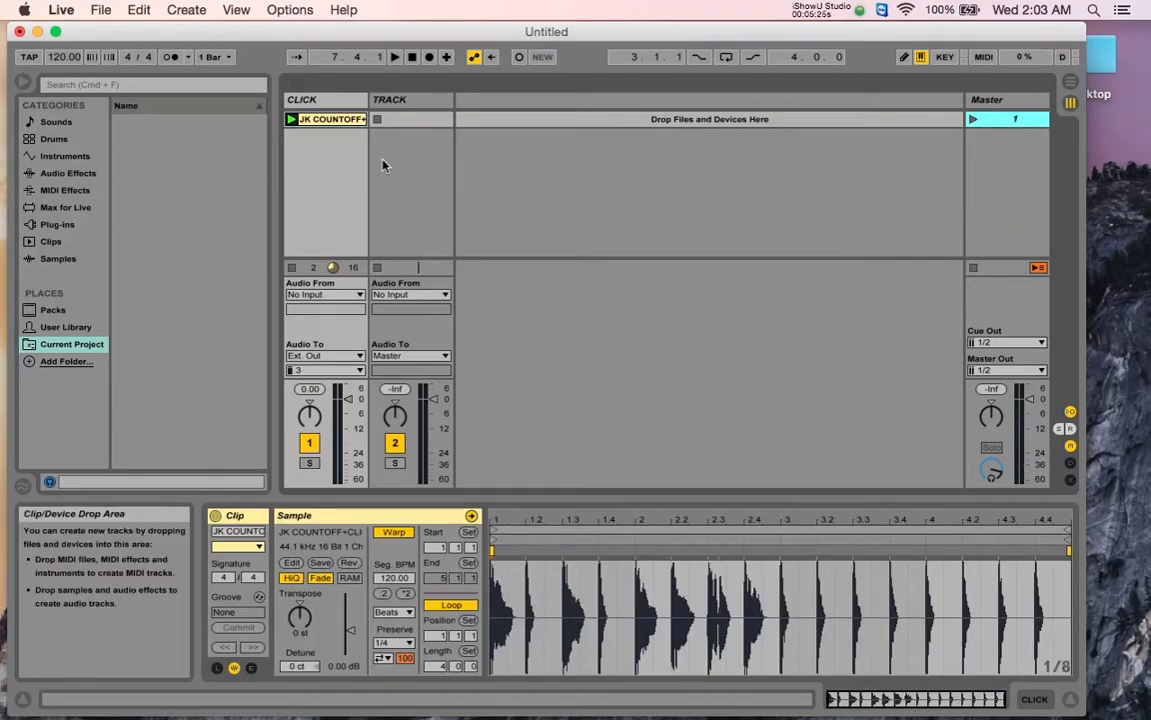
Set the count-off clip's loop length to 2 bars and its Follow Action to Next after 2 bars
left_click(338, 121)
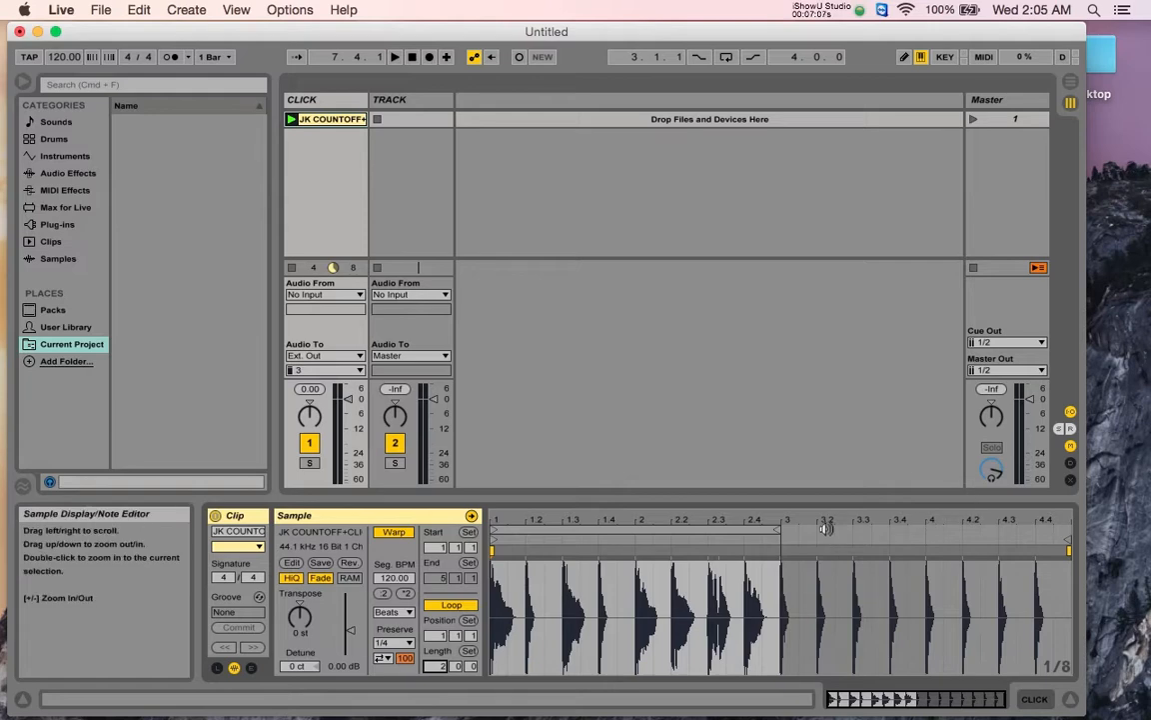
mouse_move(787, 520)
left_mouse_down()
mouse_move(761, 674)
mouse_move(785, 539)
left_mouse_up()
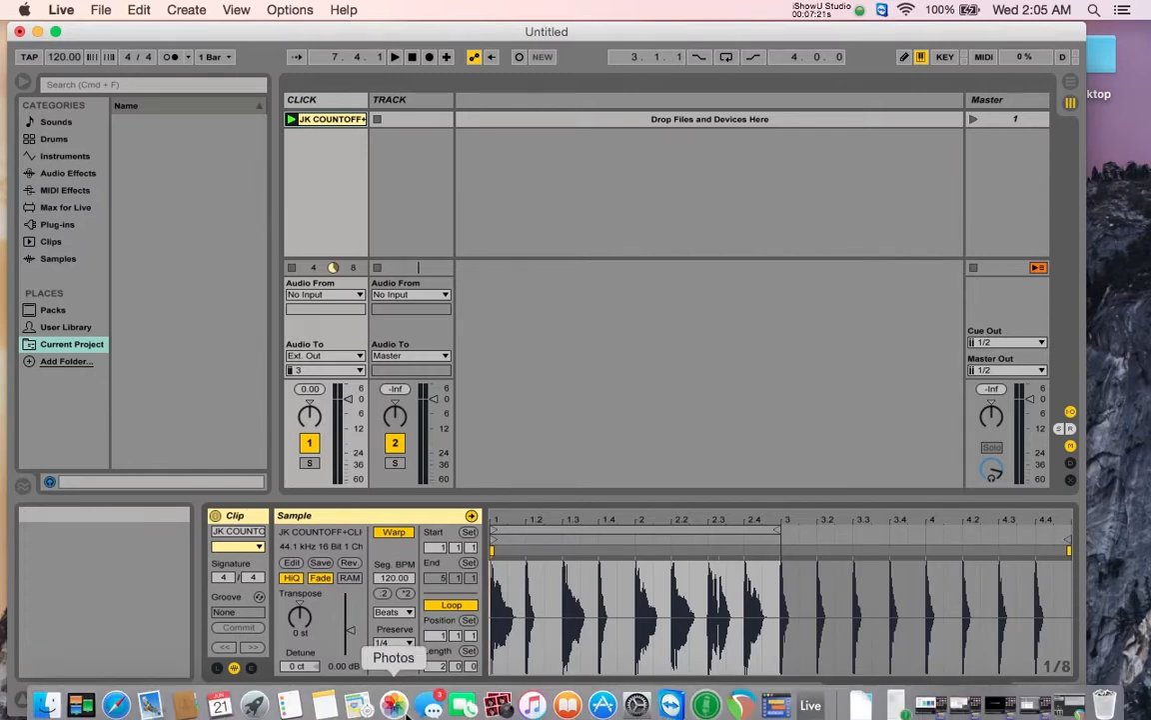
left_click(218, 669)
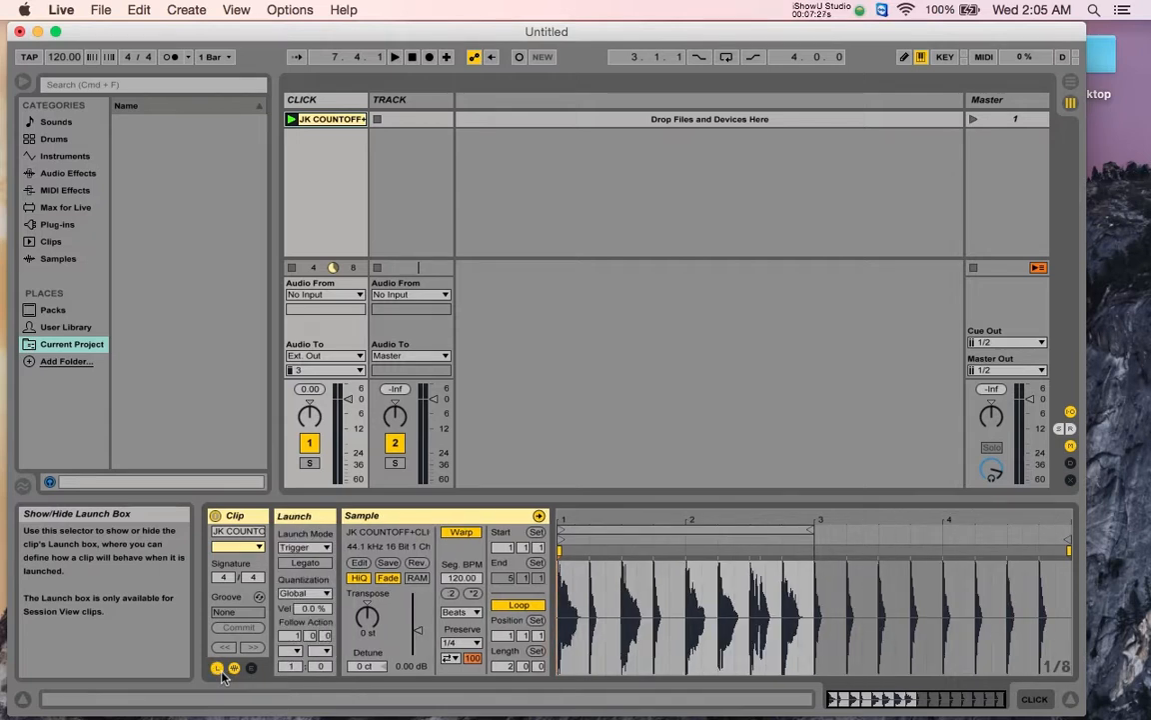
left_click(294, 639)
type("2")
key("Return")
left_click(296, 652)
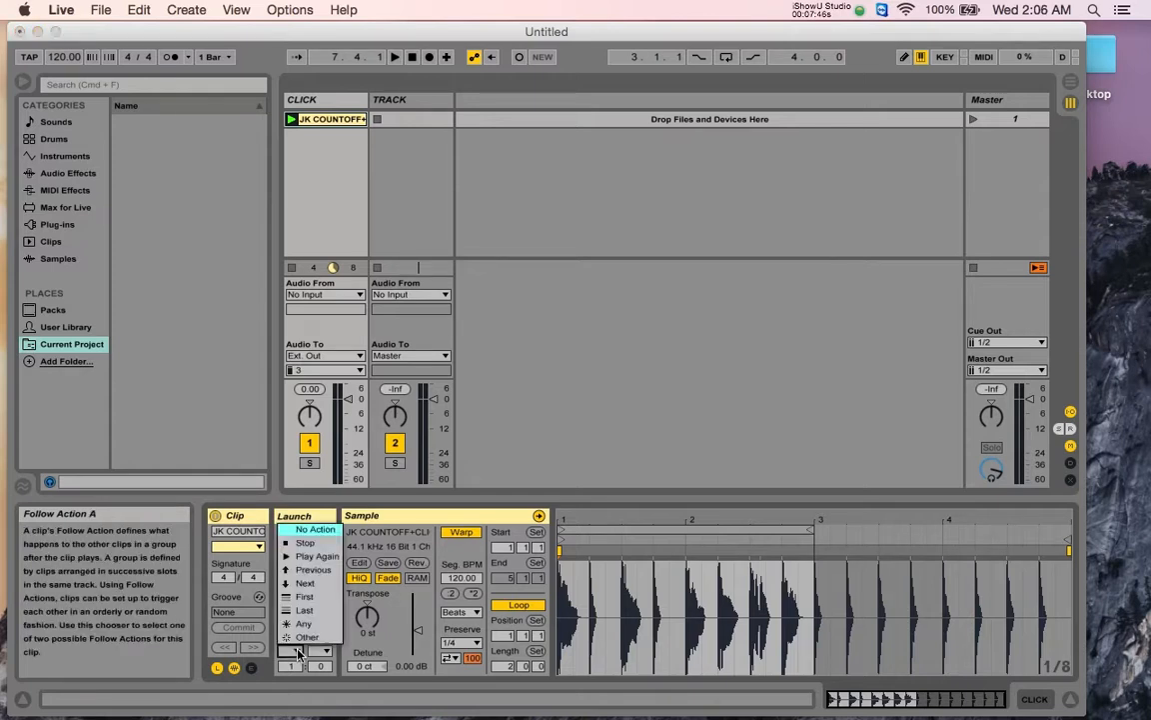
left_click(303, 584)
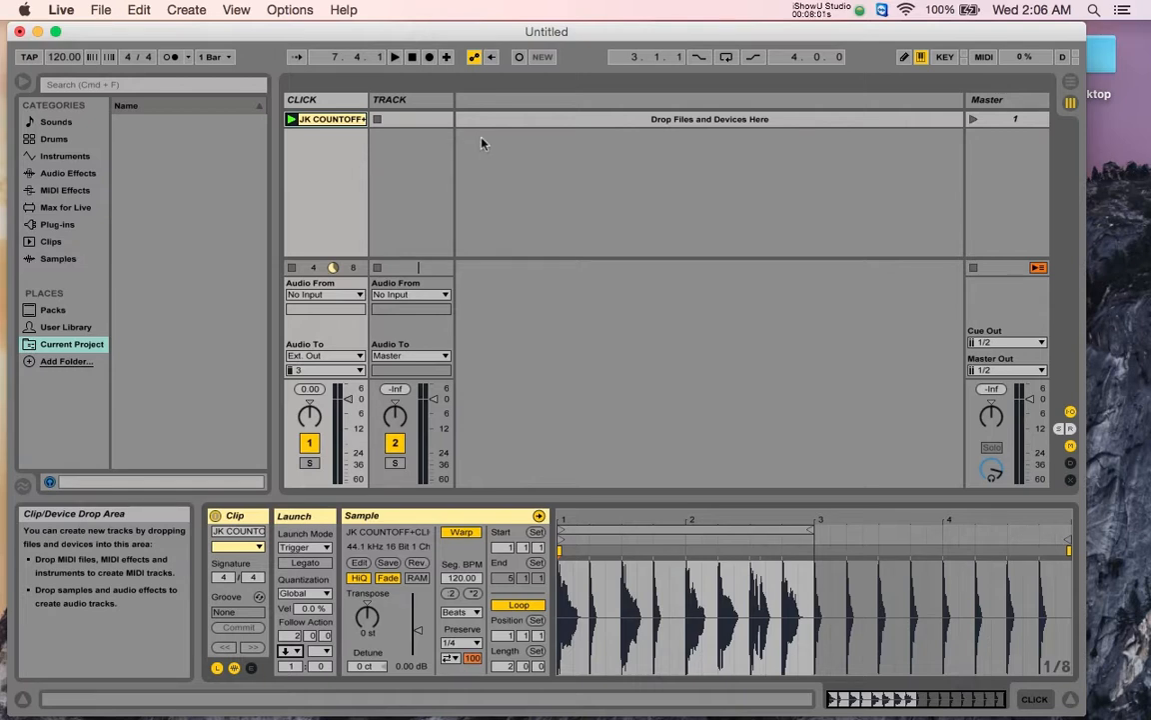
Duplicate scene 1 so a second copy of the count-off clip sits below the first
left_click(1018, 123)
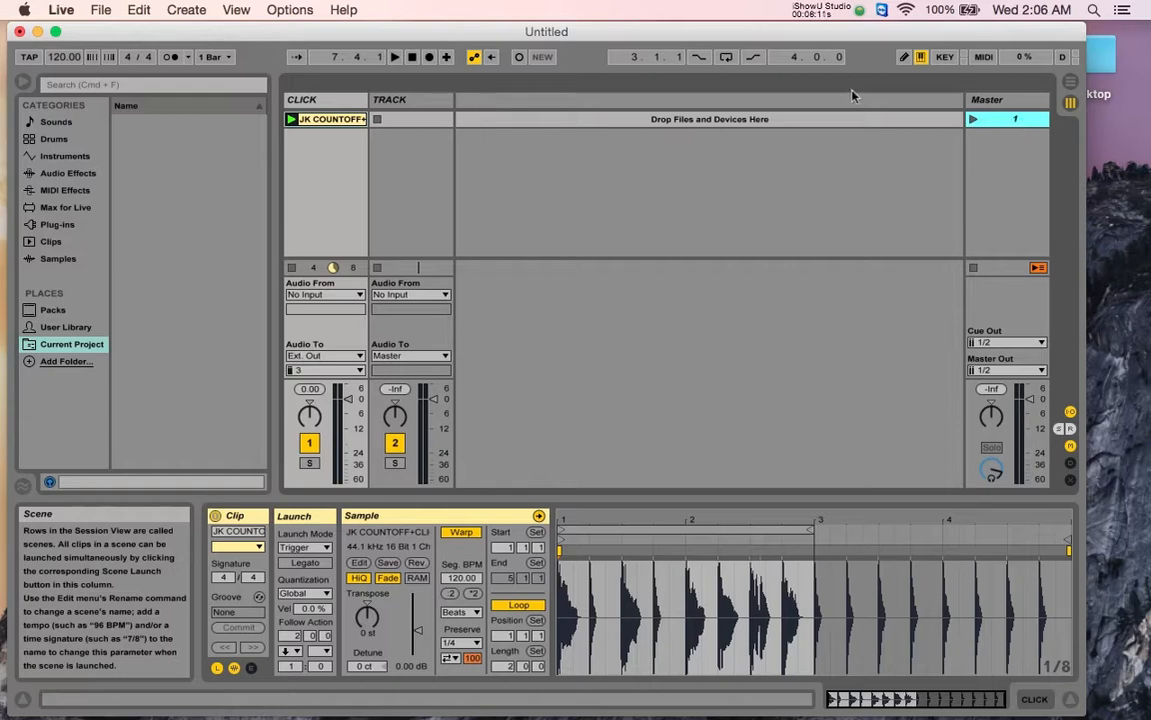
left_click(135, 10)
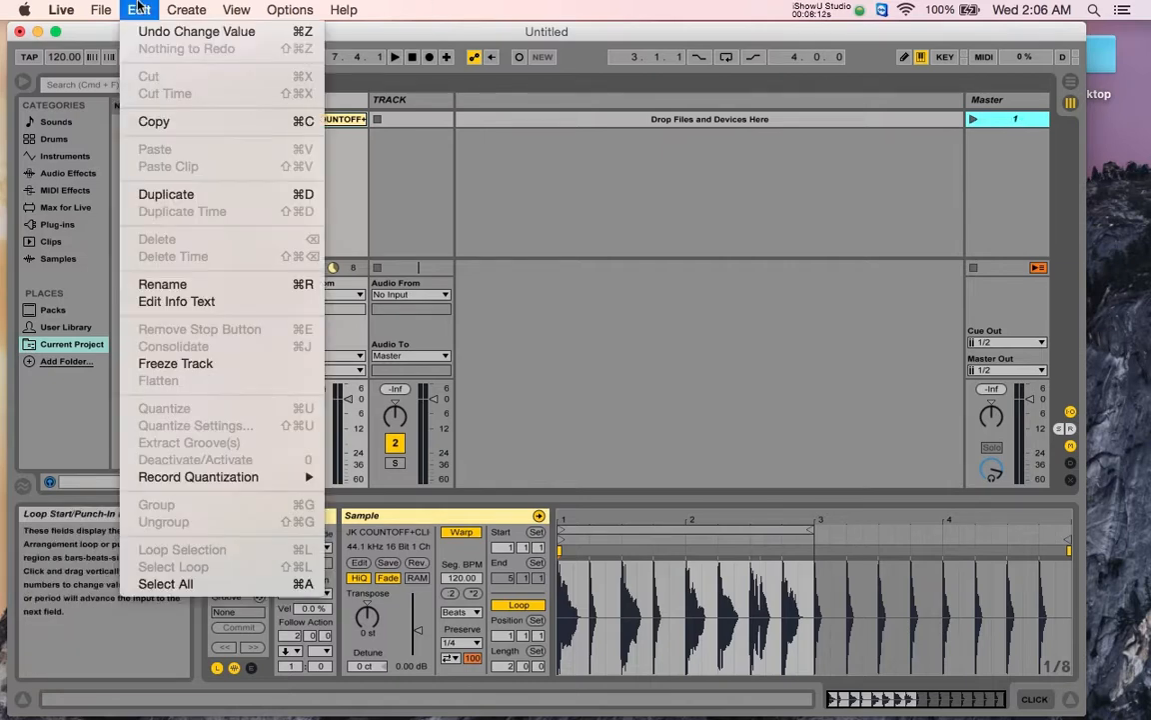
left_click(183, 198)
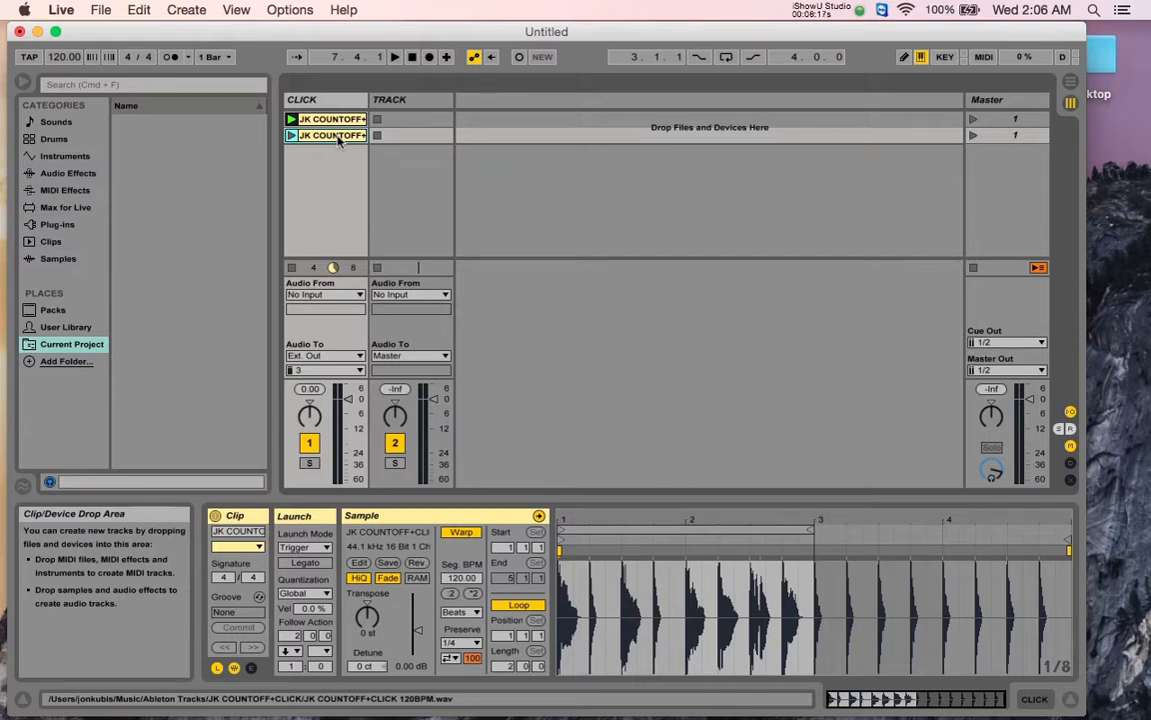
left_click(630, 530)
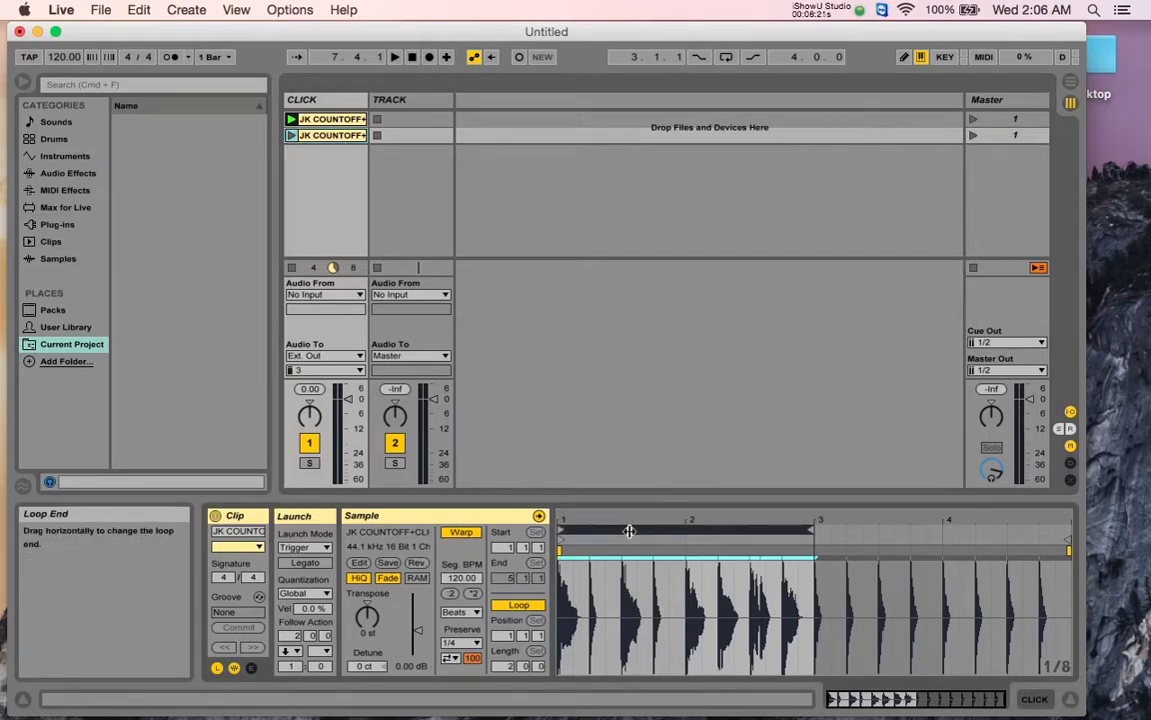
key("Up")
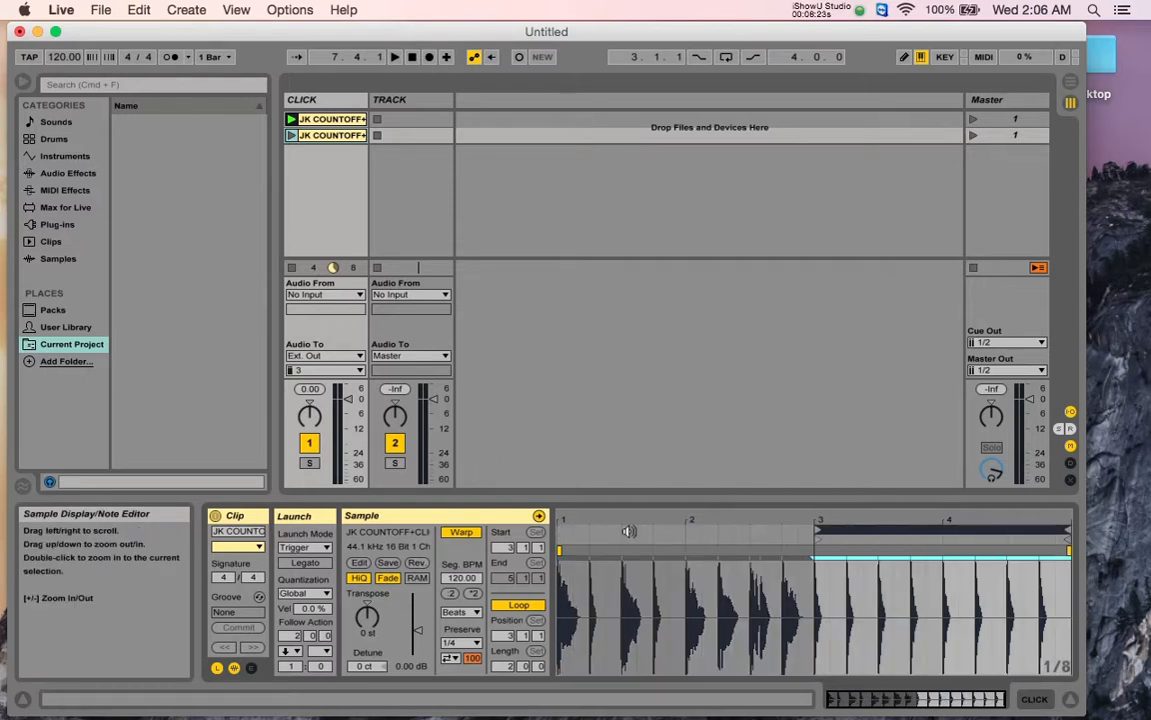
key("Down")
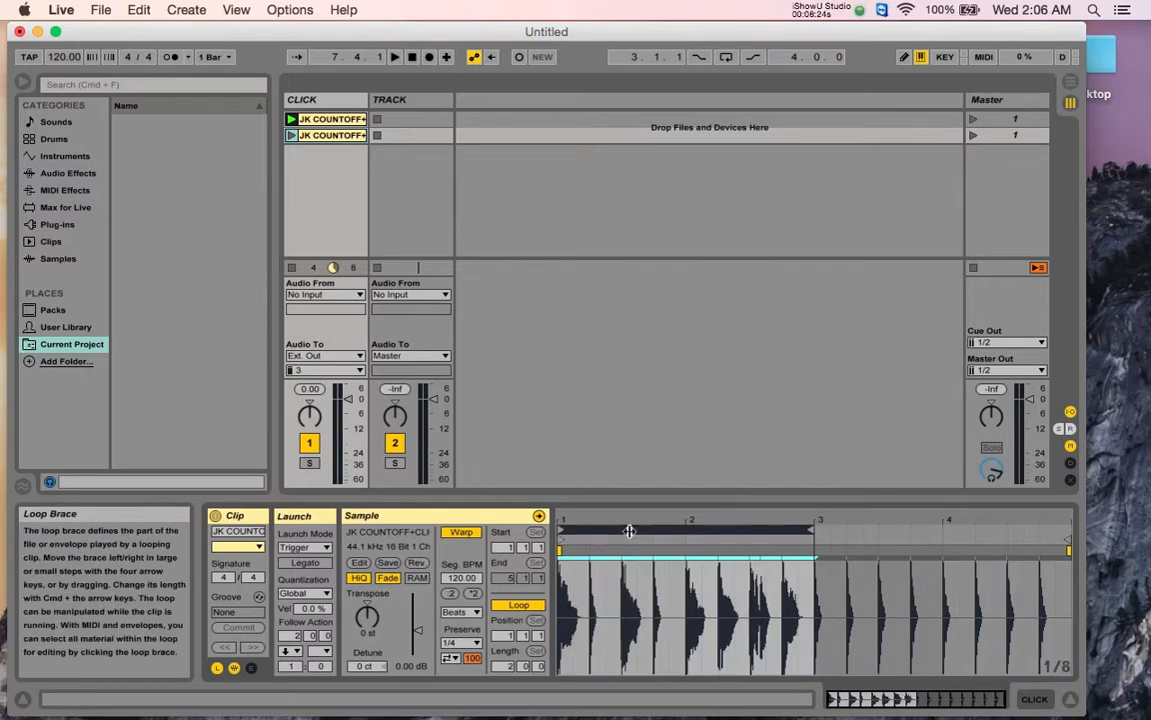
left_click(607, 403)
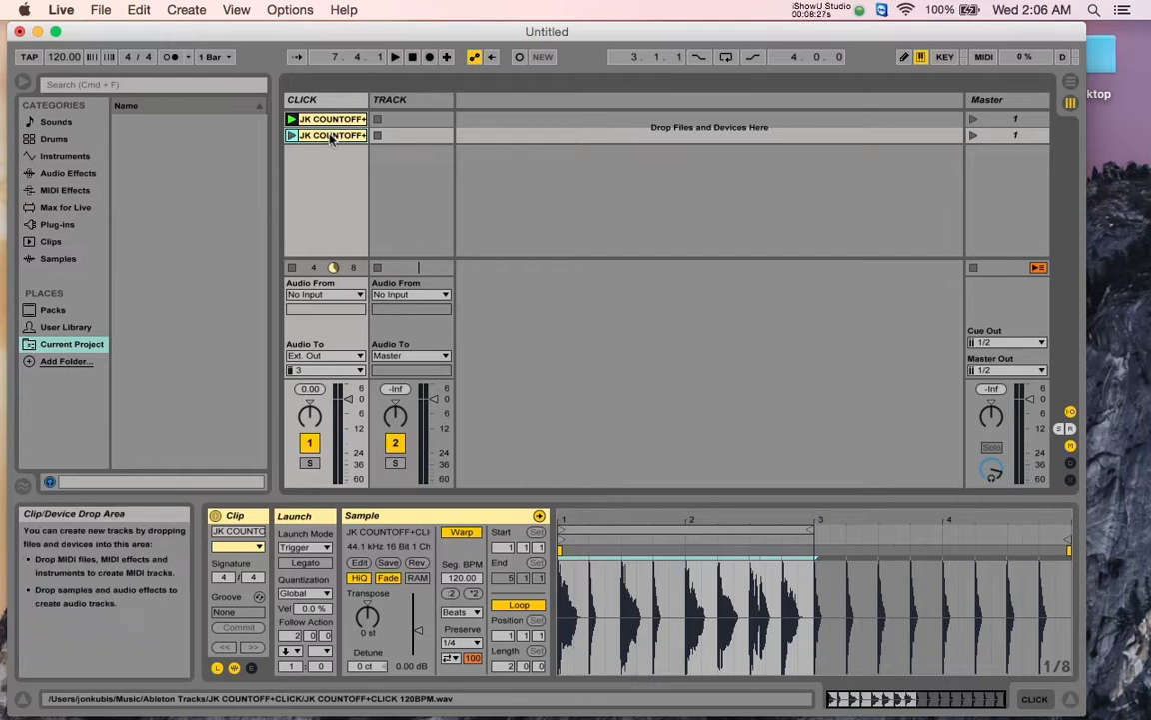
Loop the duplicated clip for 1 bar starting at bar 3 and set its Follow Action time to 8 bars
left_click(640, 530)
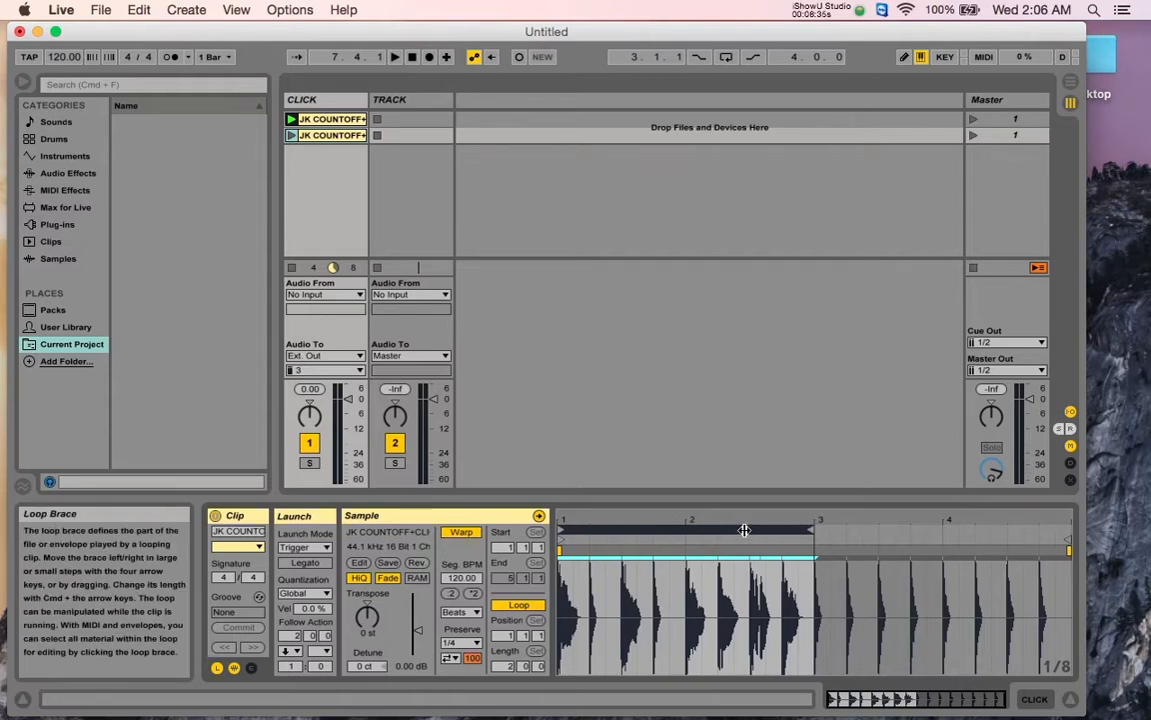
key("Up")
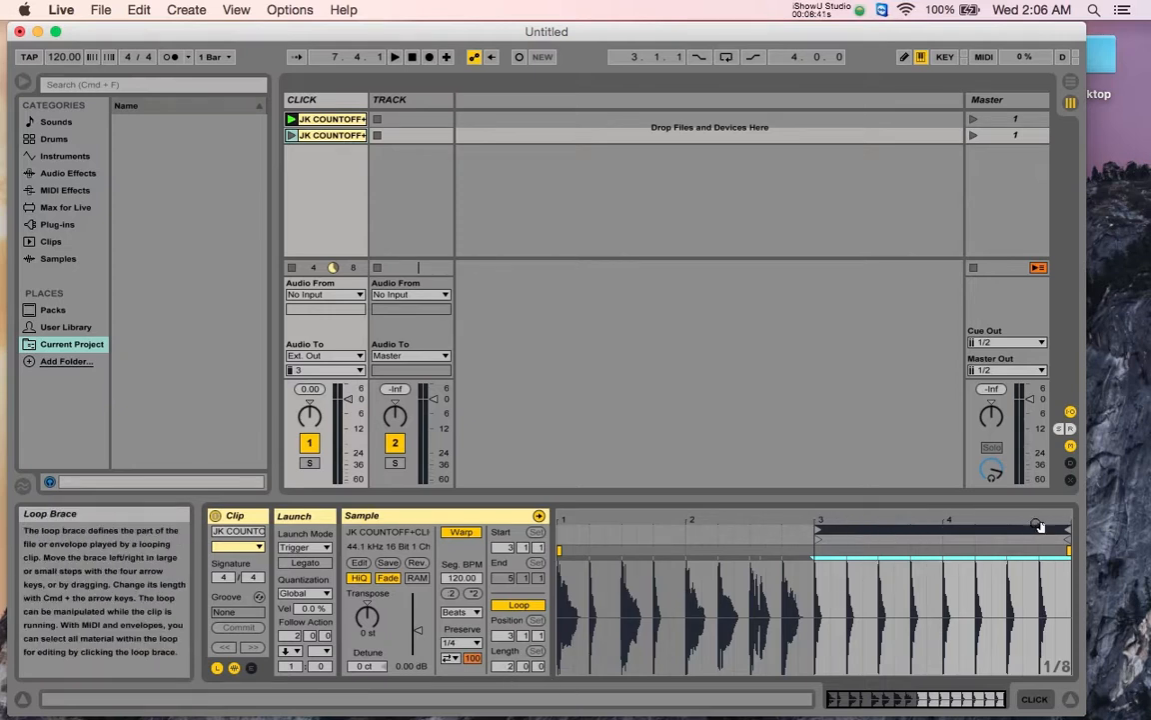
left_click(505, 666)
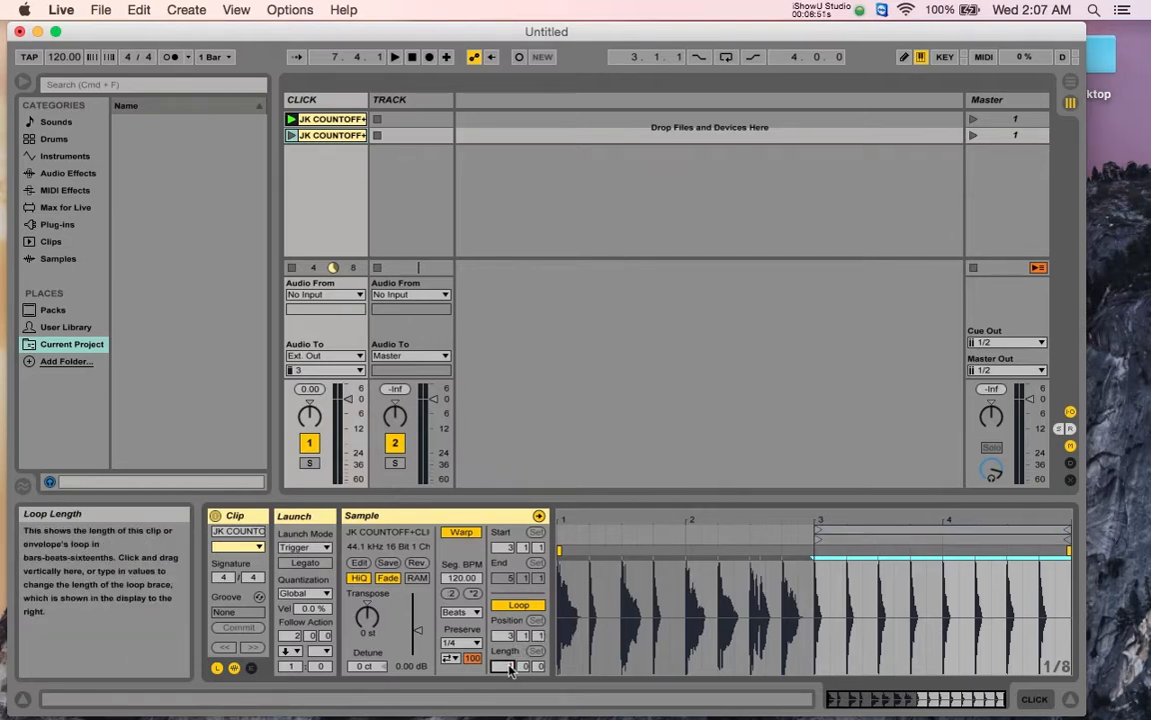
key("Down")
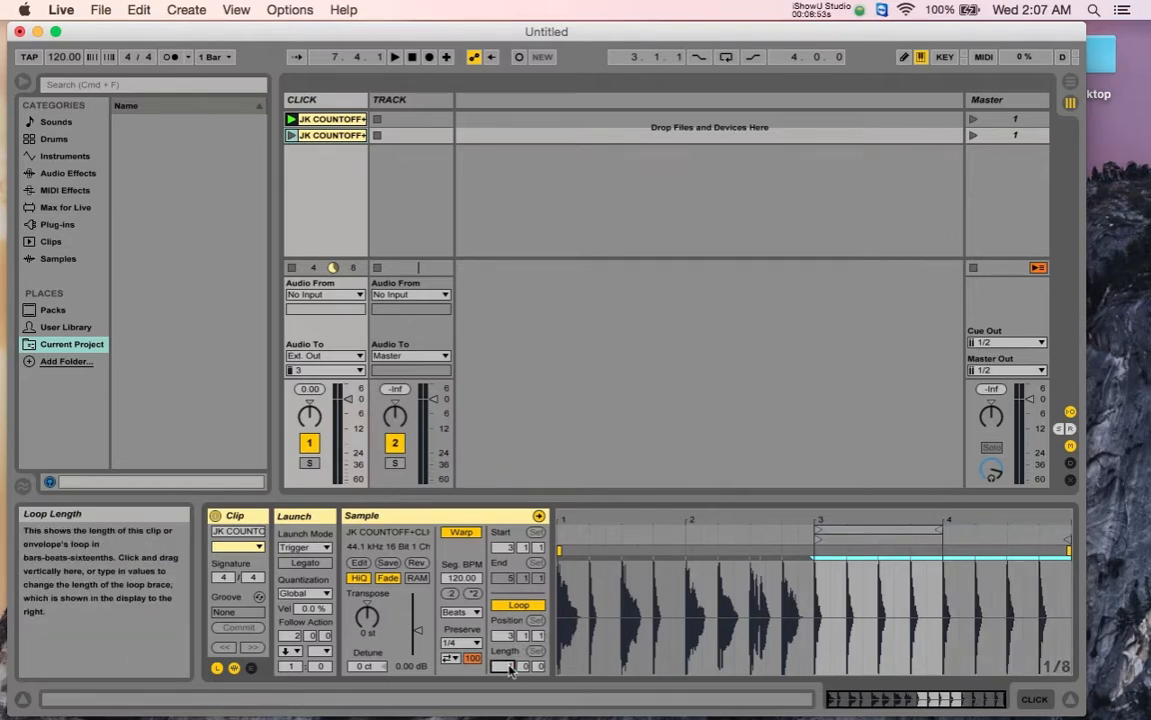
left_click(291, 639)
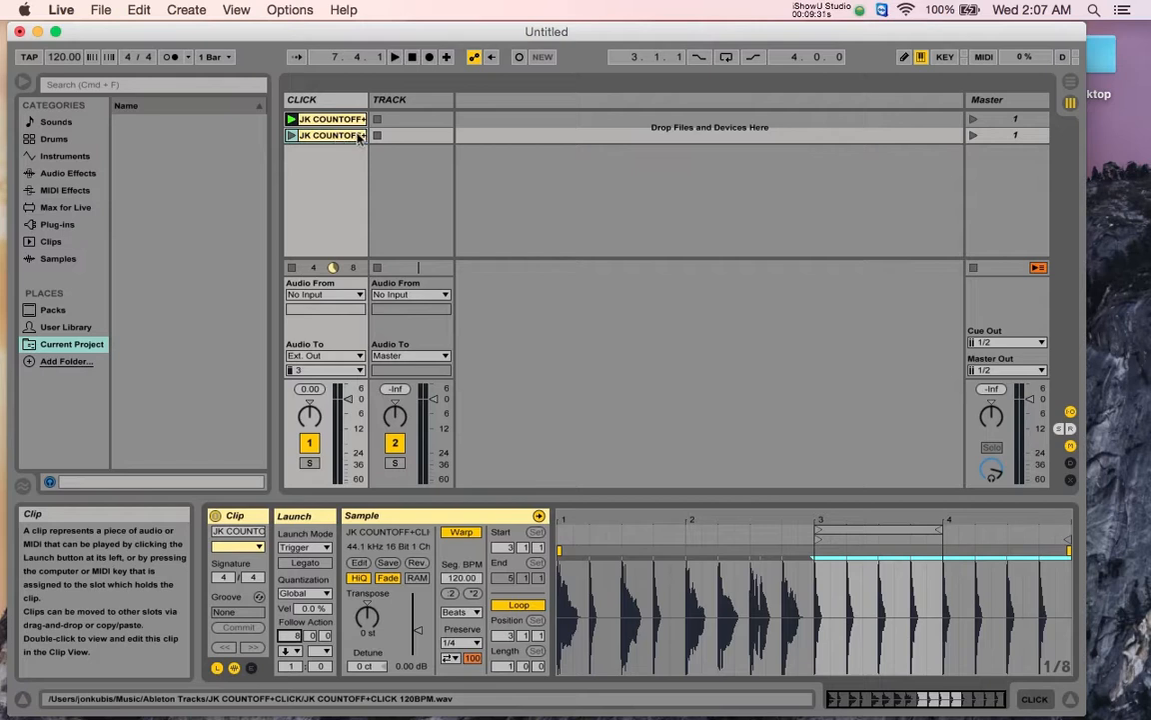
Rename the first scene in the Master track as COUNTOFF
left_click(1012, 124)
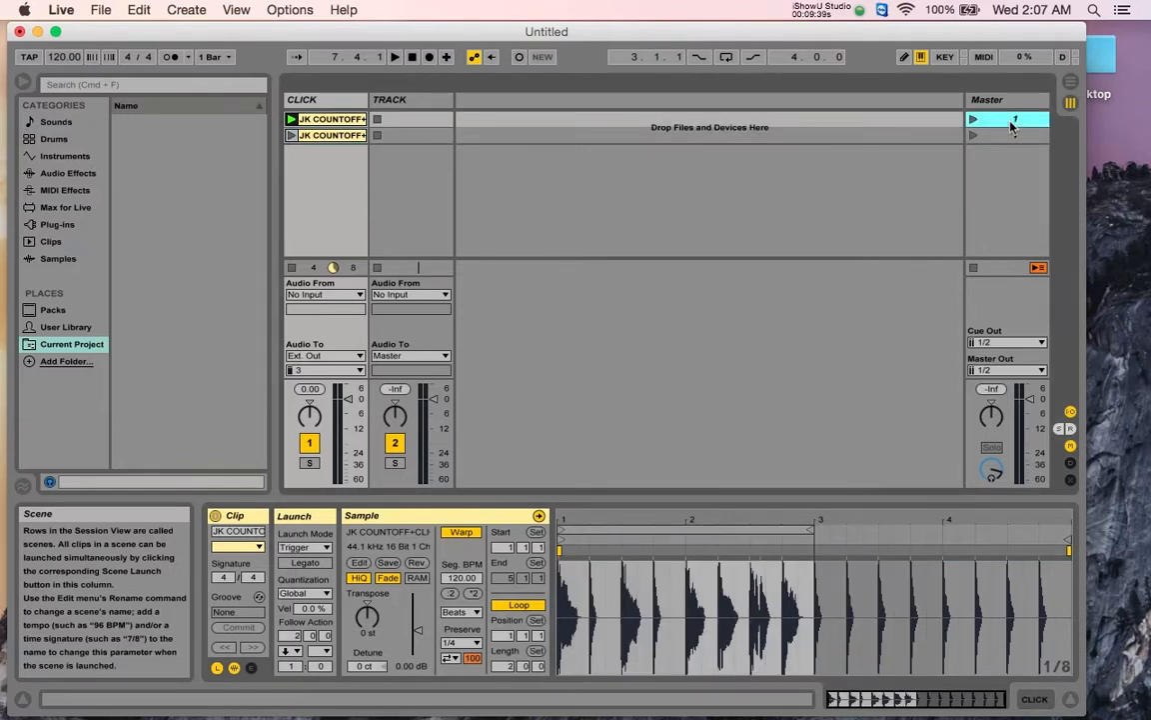
right_click(1011, 124)
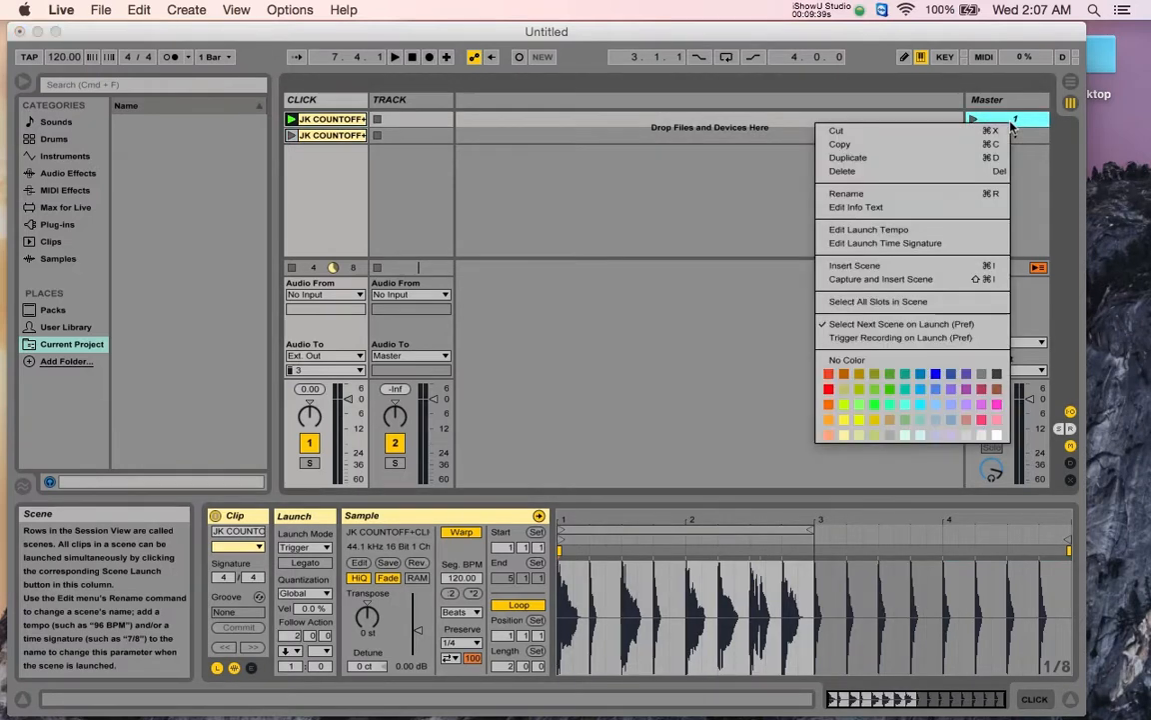
left_click(932, 201)
type("COUNTOFF")
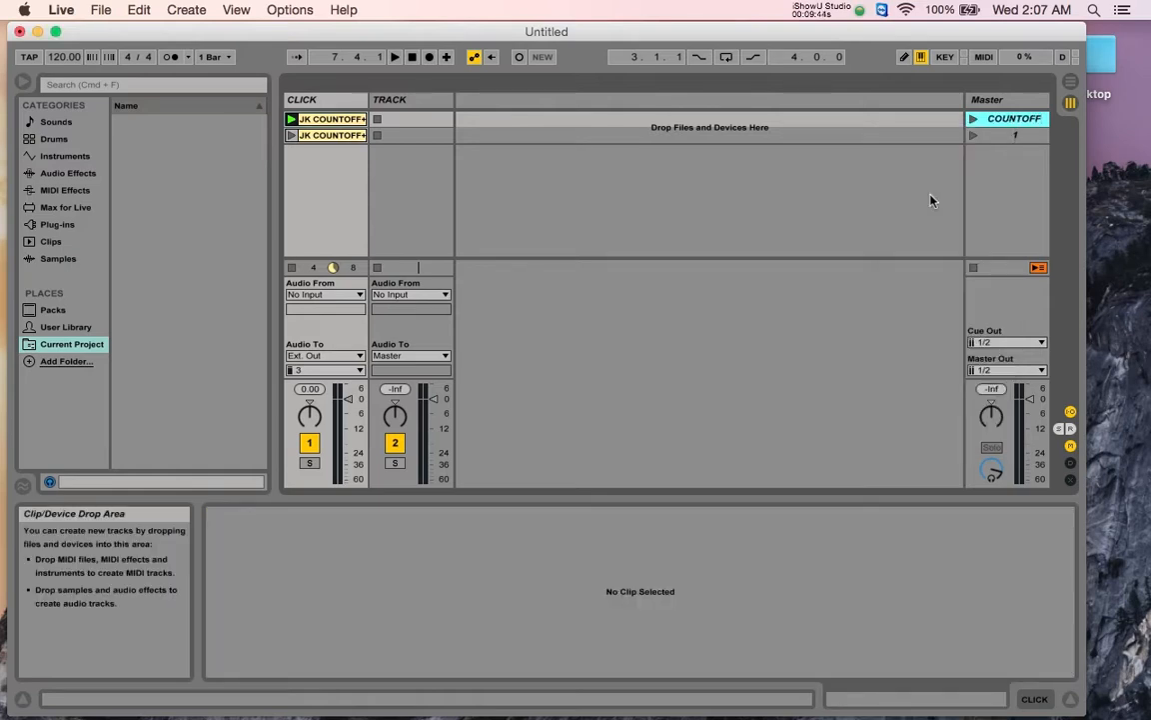
Rename the second scene in the Master track as INTRO [8]
left_click(1013, 136)
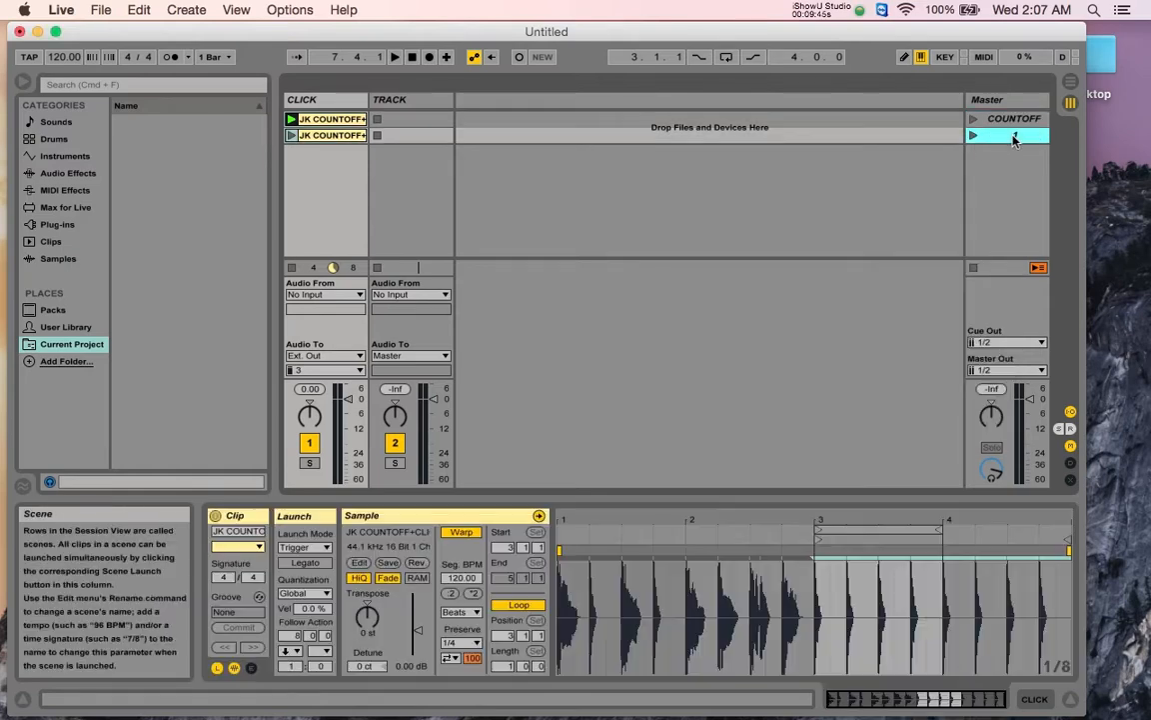
right_click(1013, 138)
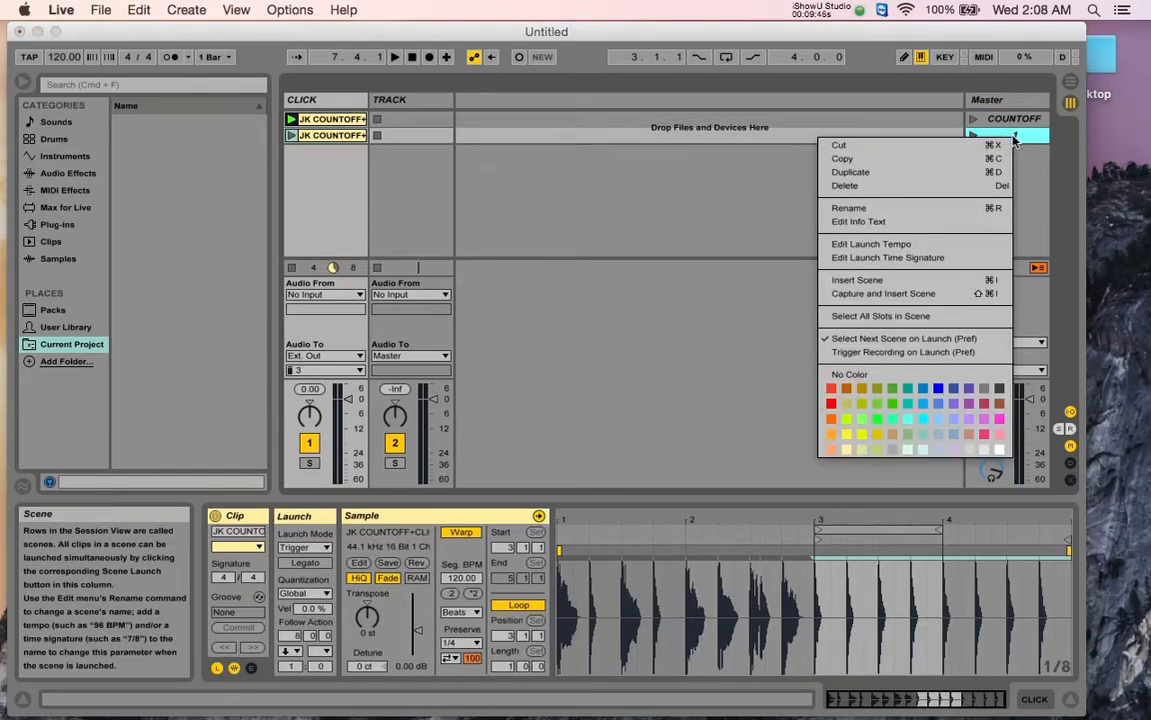
left_click(934, 213)
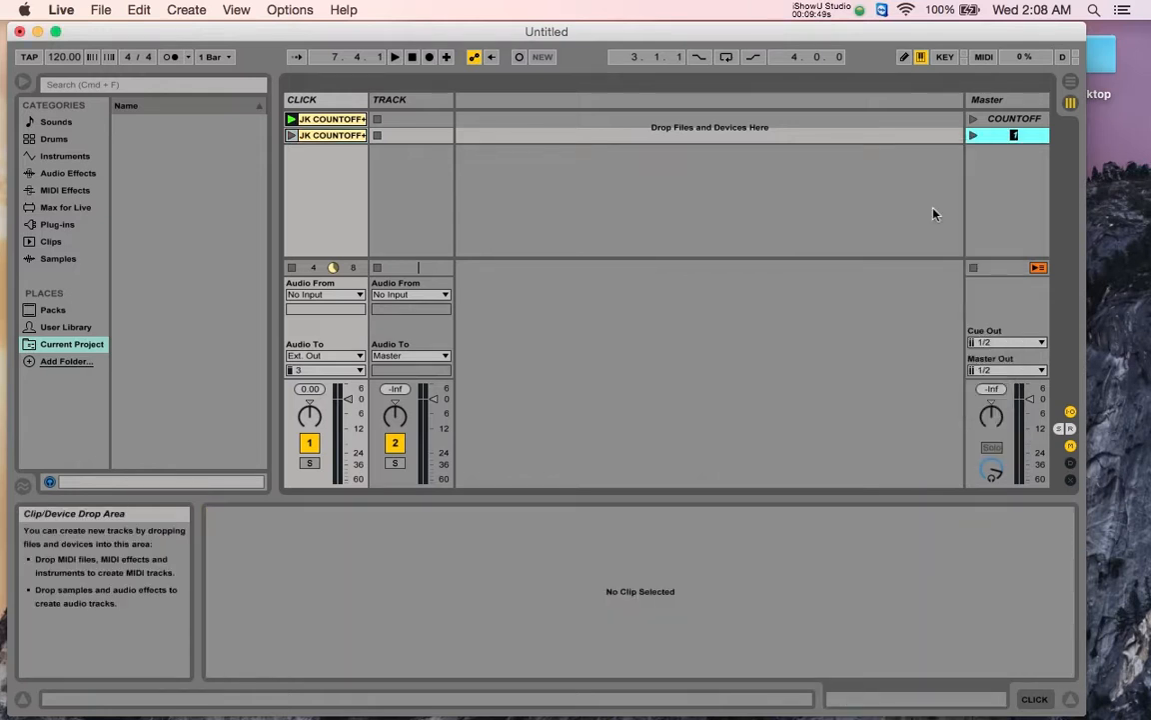
type("INTRO")
type("[8")
Rename the first clip in the CLICK track as COUNTOFF
left_click(347, 122)
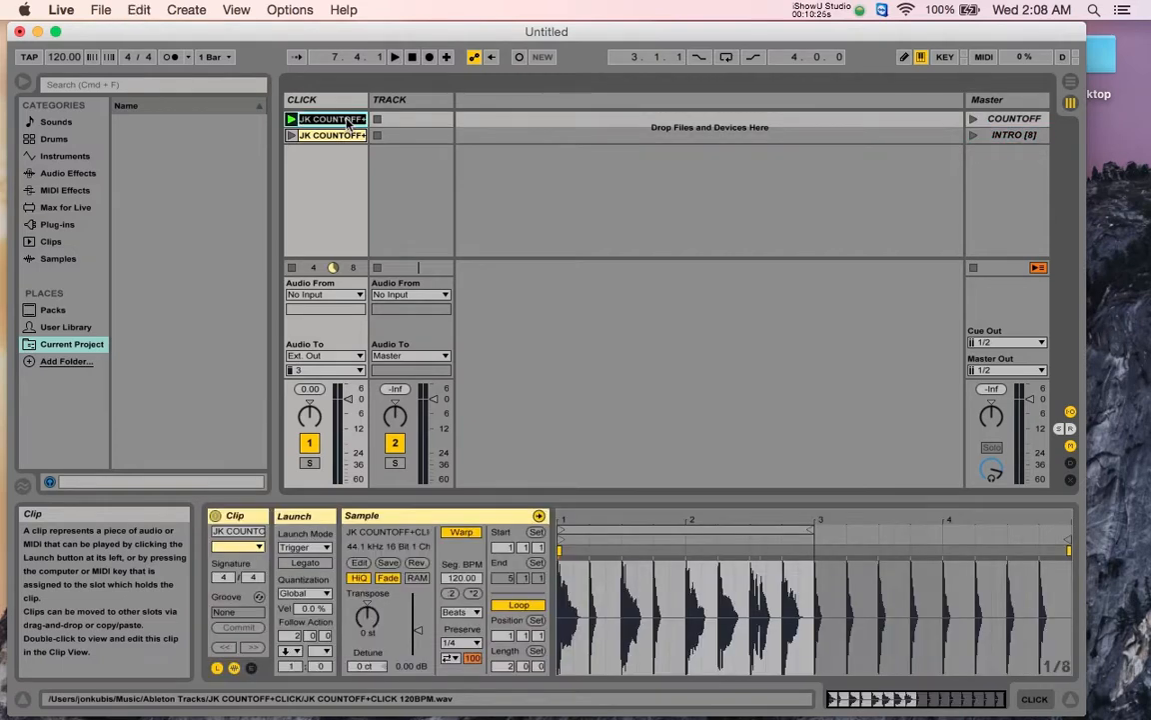
type("COUNTOFF")
key("Return")
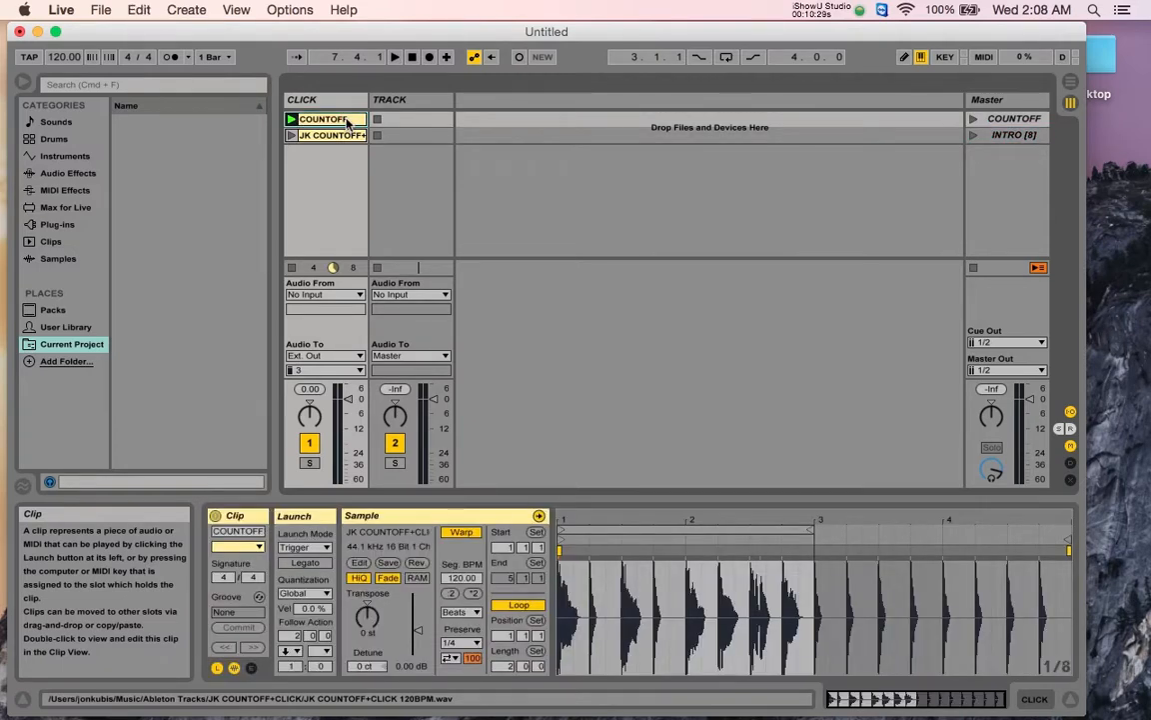
Rename the second clip in the CLICK track as CLICK [8]
key("Down")
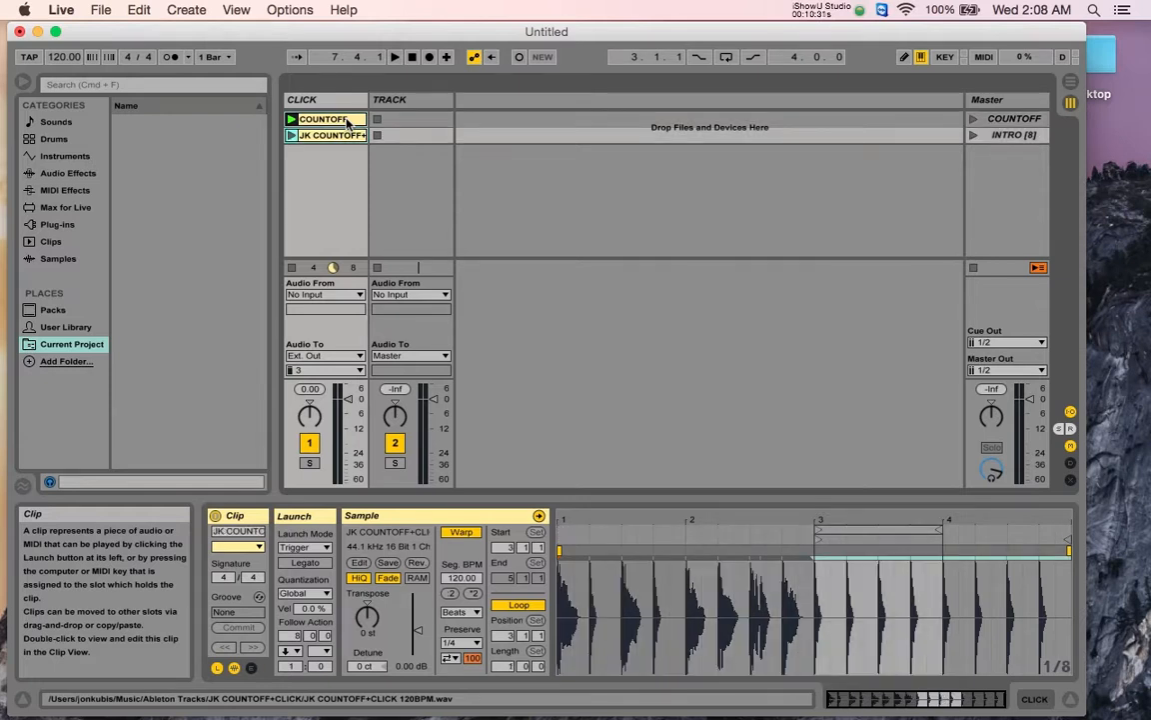
key("super+r")
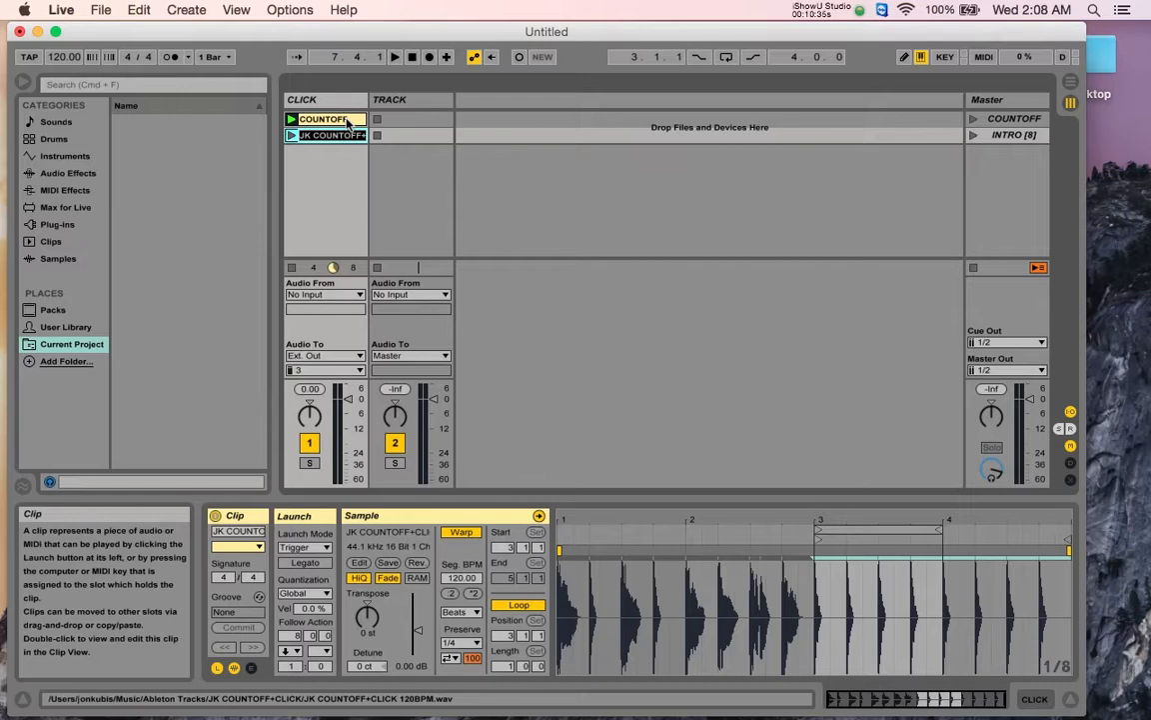
type("INTRO [8]")
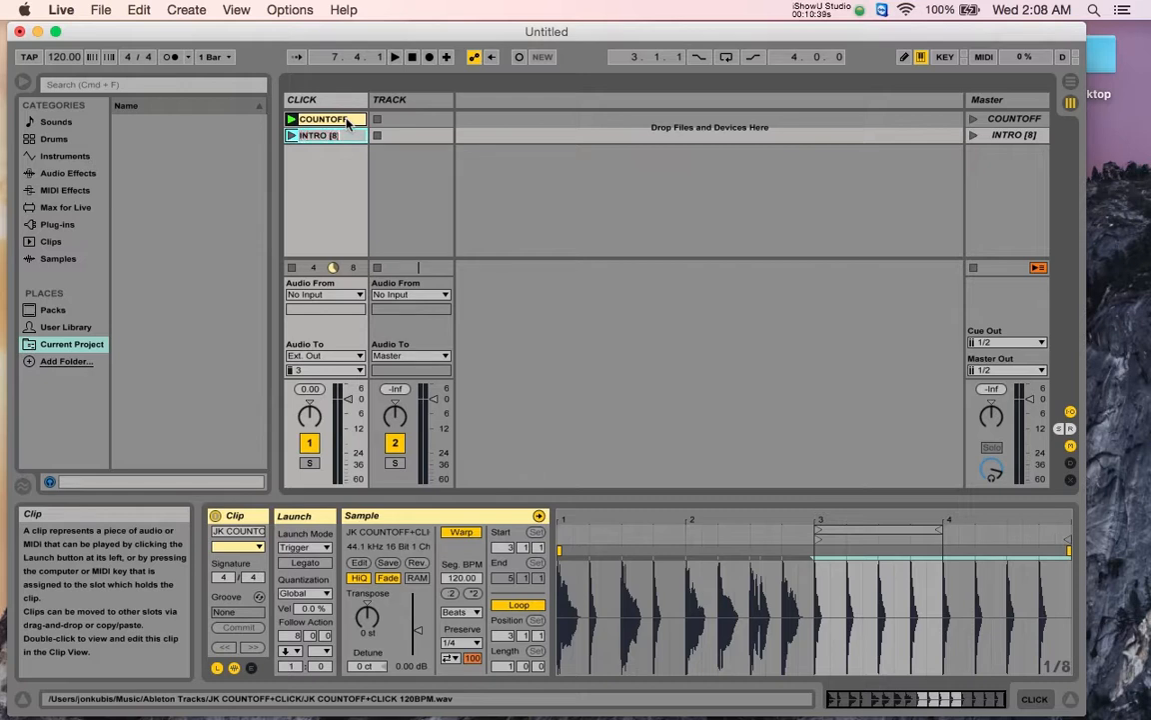
key("super+a")
type("CLICK [8]")
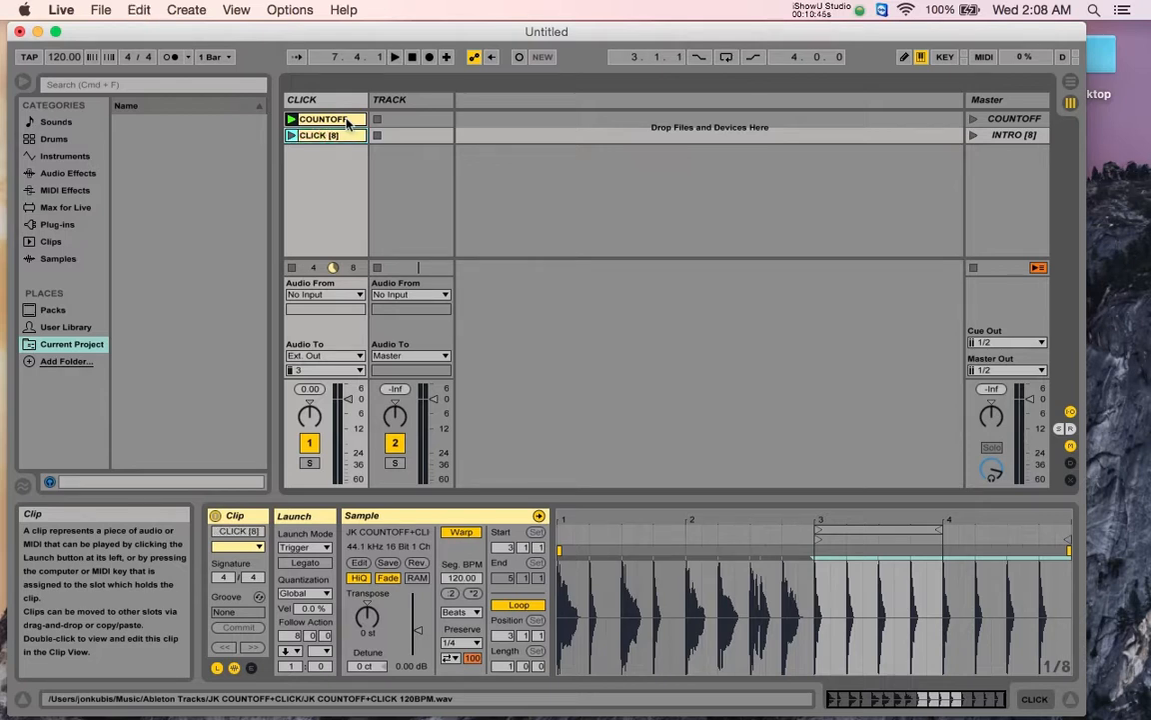
left_click(322, 136)
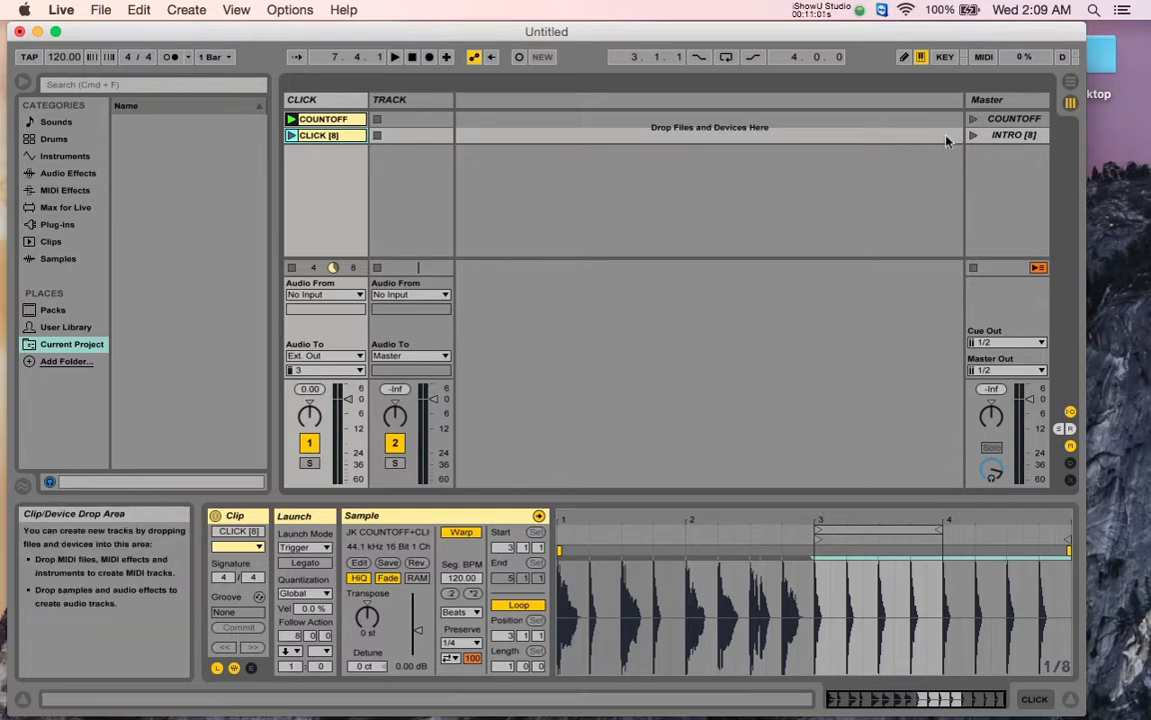
Launch the COUNTOFF scene to audition its follow action into the CLICK [8] clip, and stop playback
left_click(1009, 119)
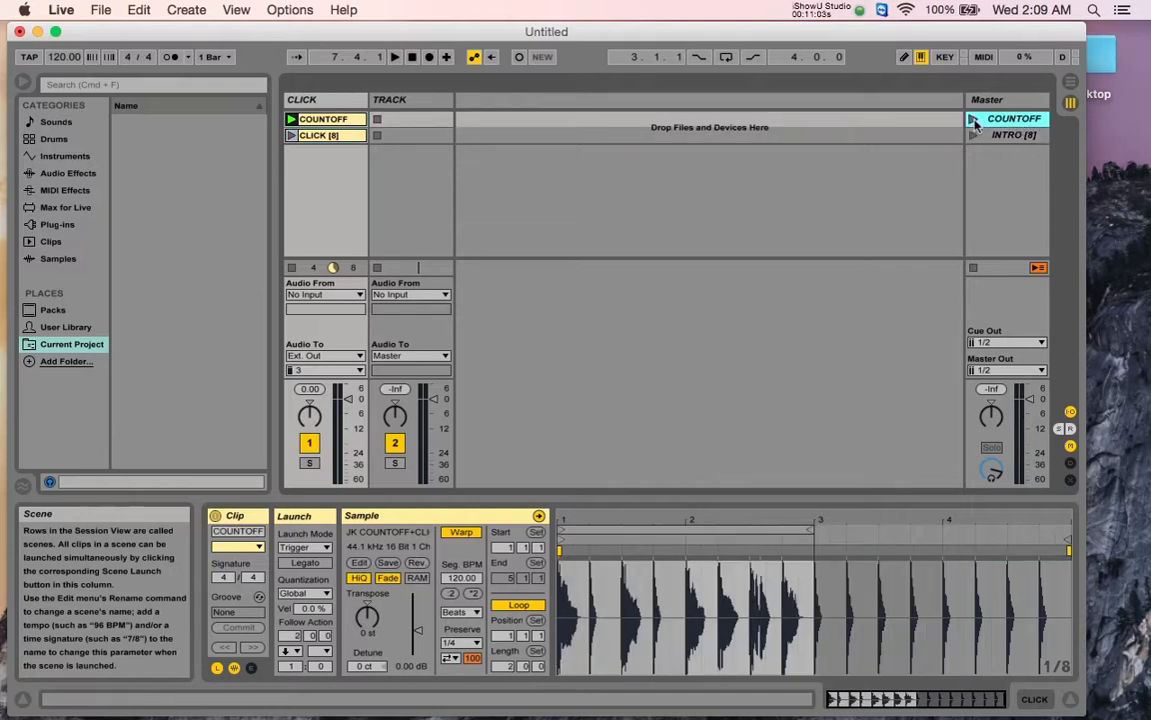
left_click(975, 121)
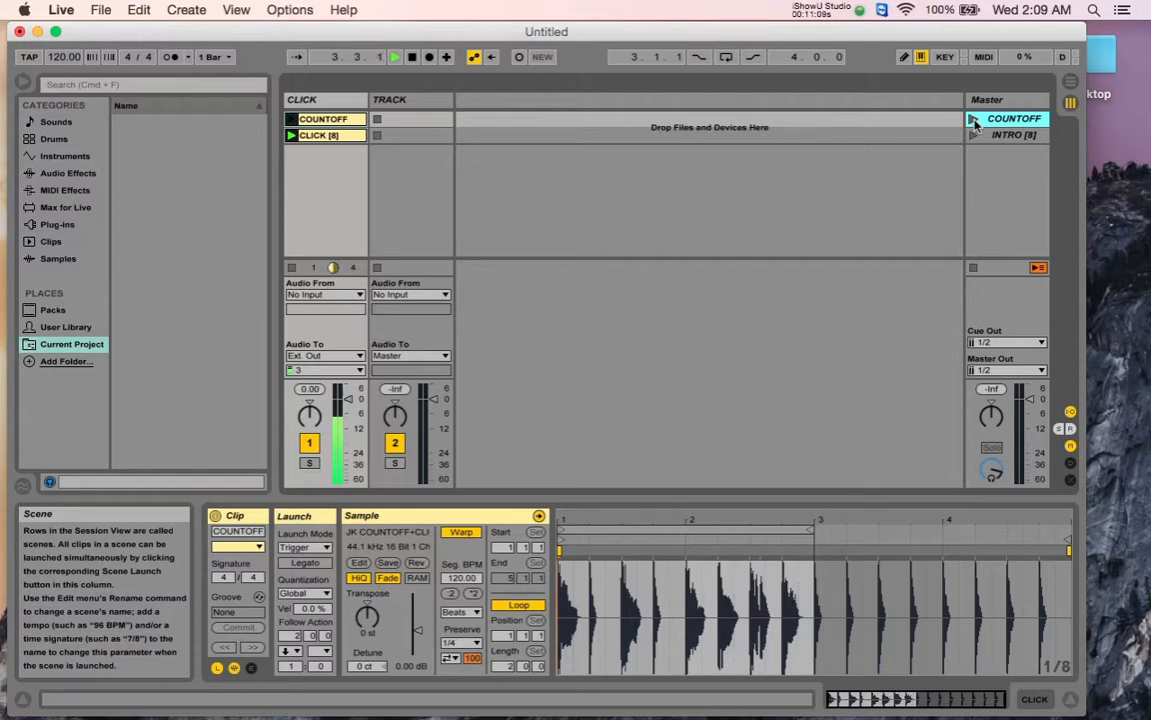
left_click(326, 137)
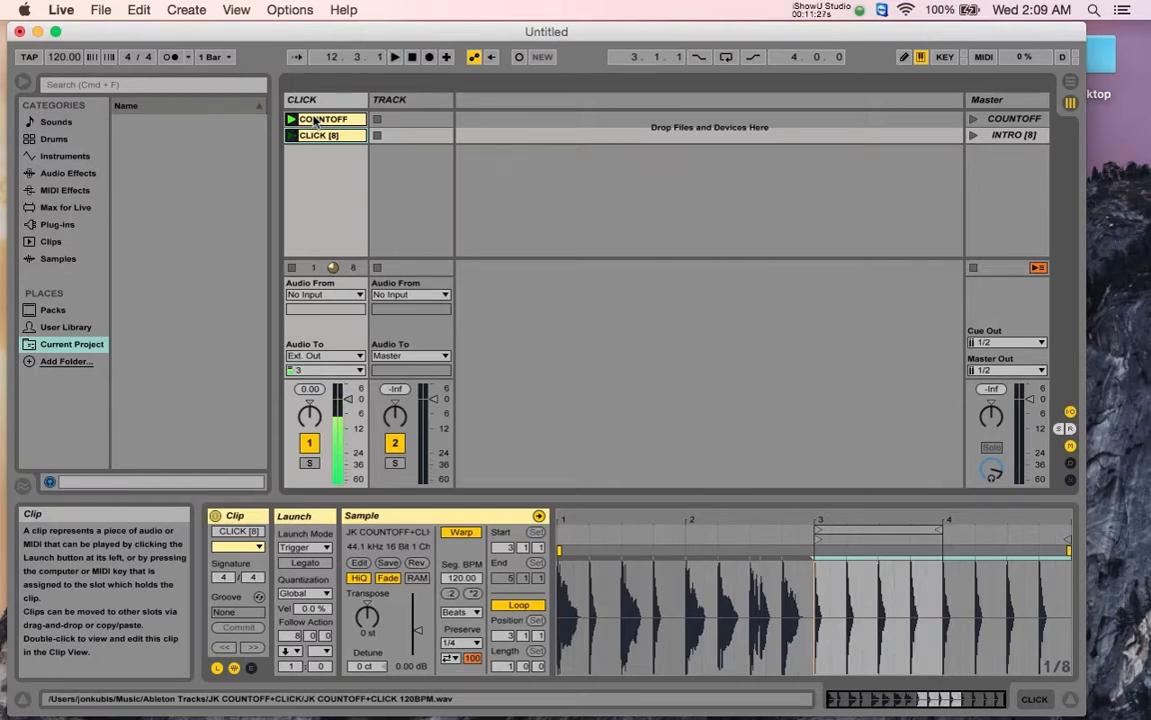
key("space")
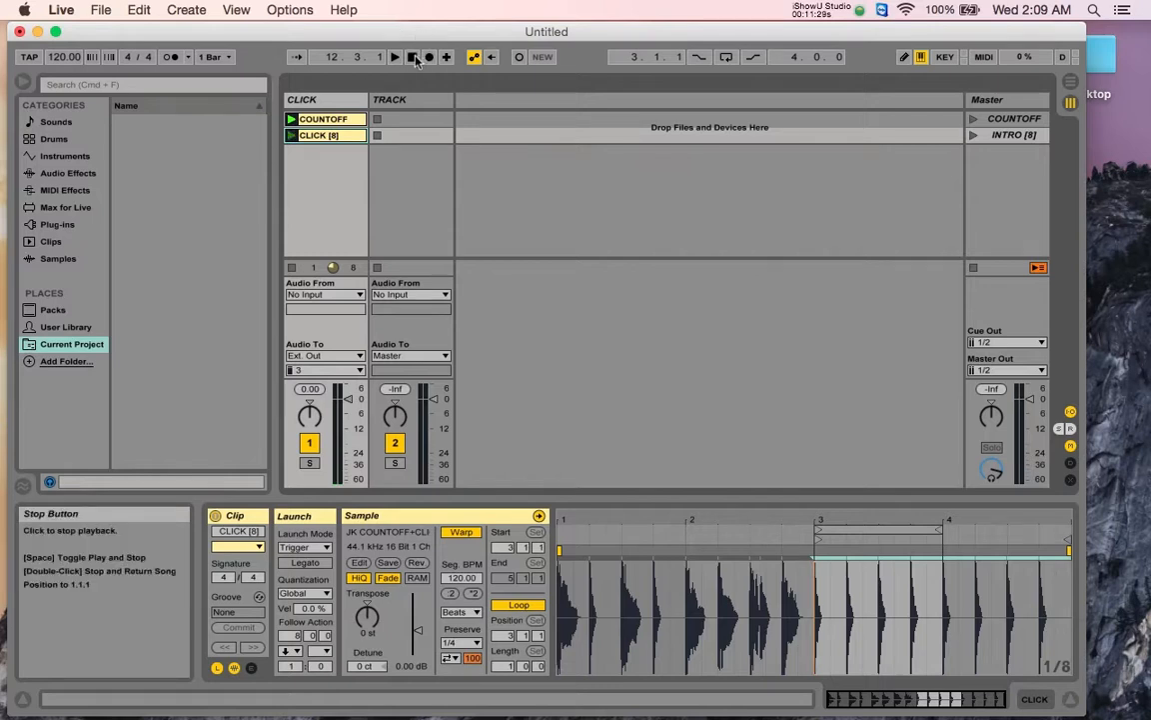